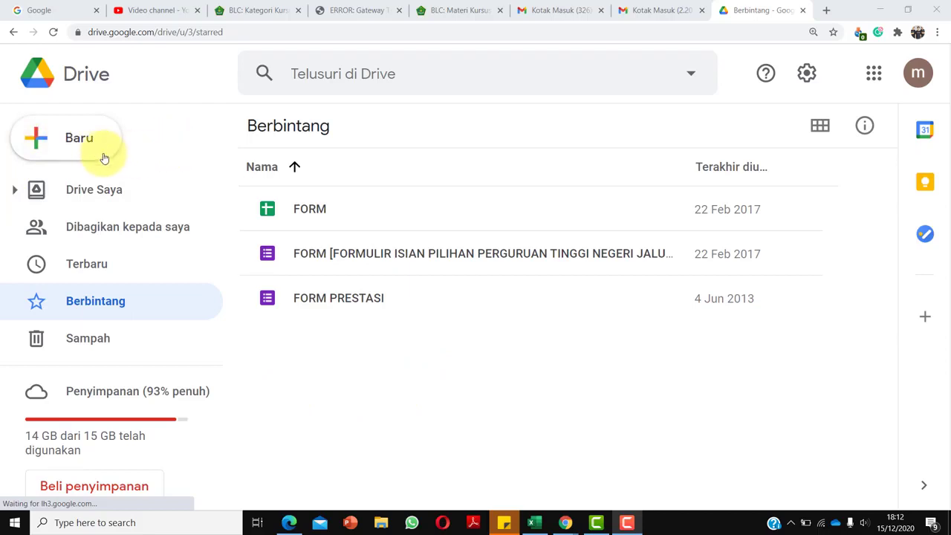
From Drive's Starred view, open the Baru (New) menu
left_click(81, 139)
Create a Dokumen kosong (blank document) via Baru > Google Dokumen
left_click(171, 74)
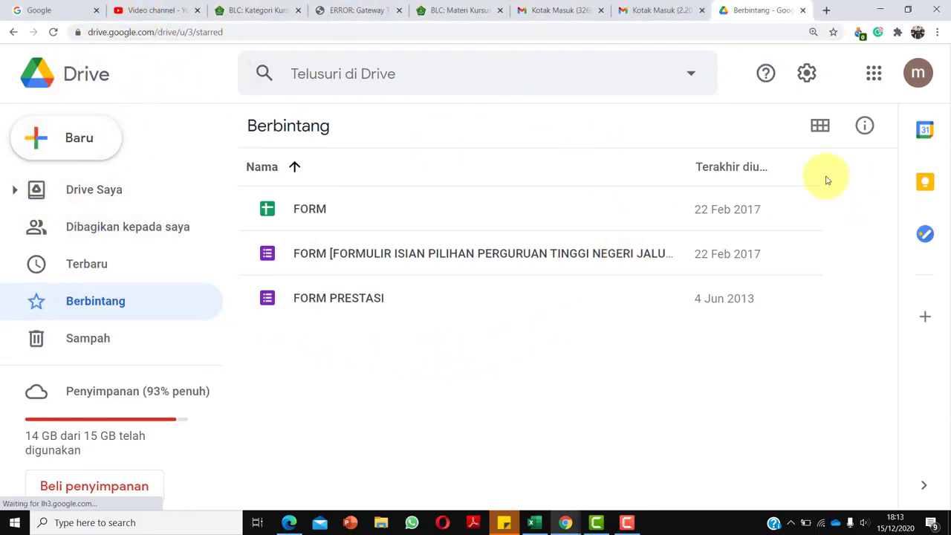
left_click(79, 137)
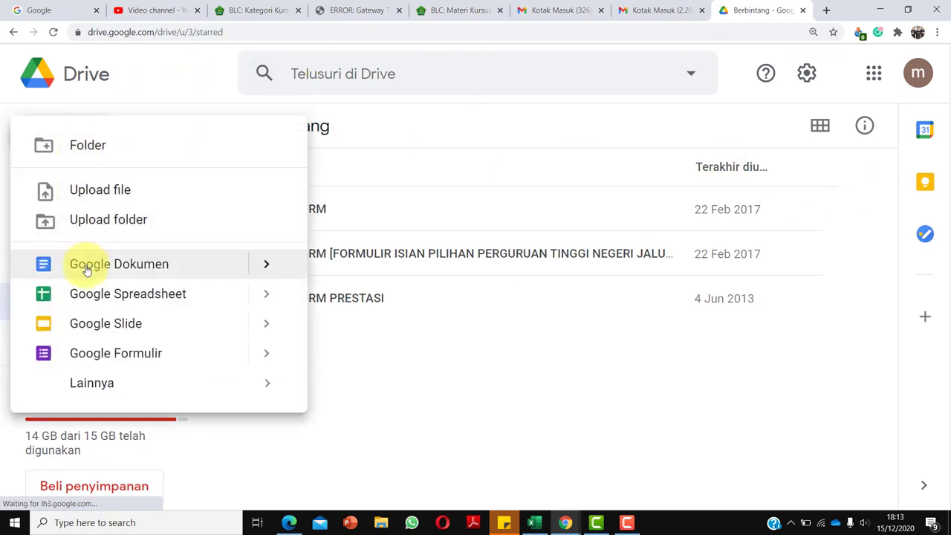
mouse_move(283, 269)
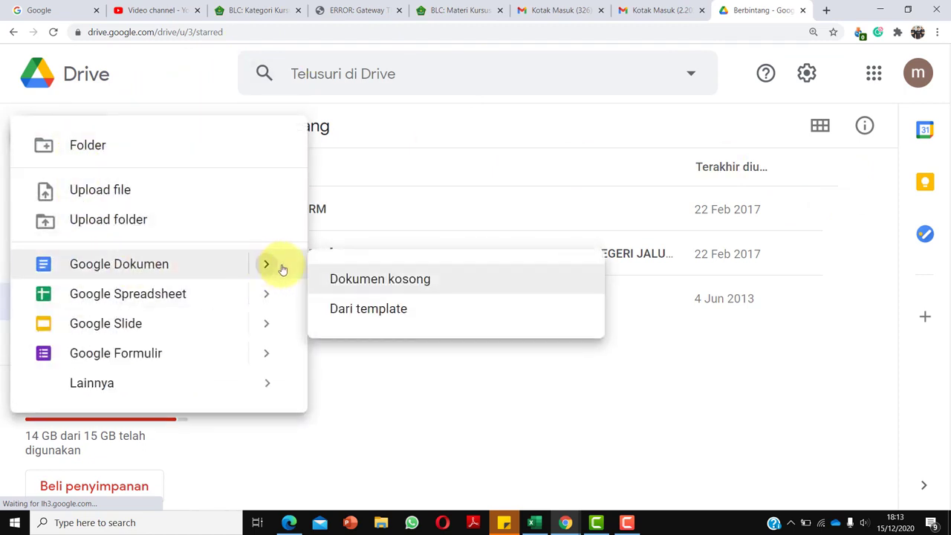
left_click(361, 280)
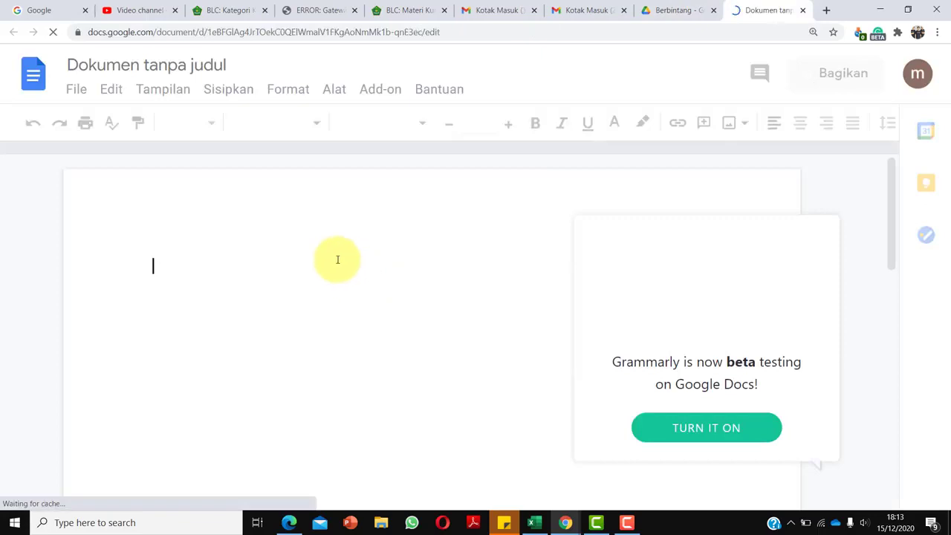
Dismiss the Grammarly popup and rename the document to 'Judul Project'
left_click(820, 234)
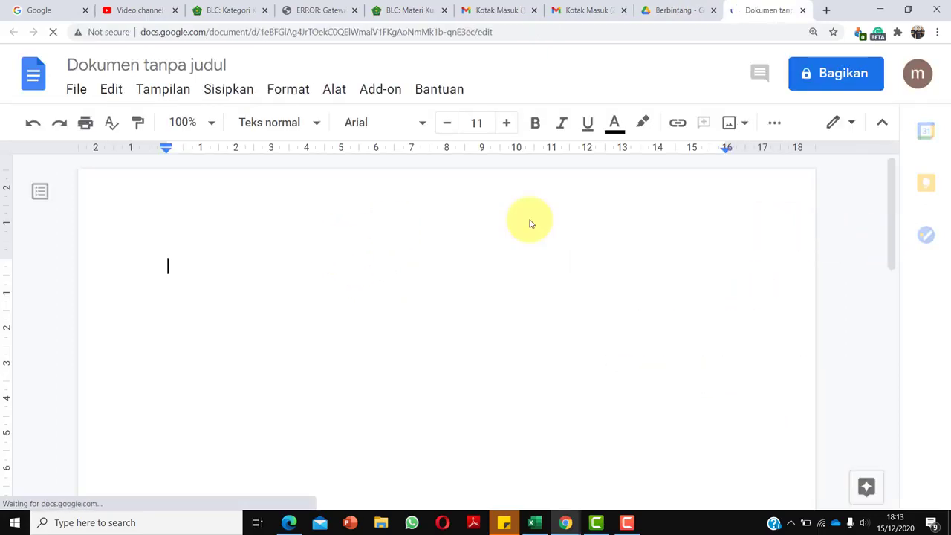
left_click(128, 65)
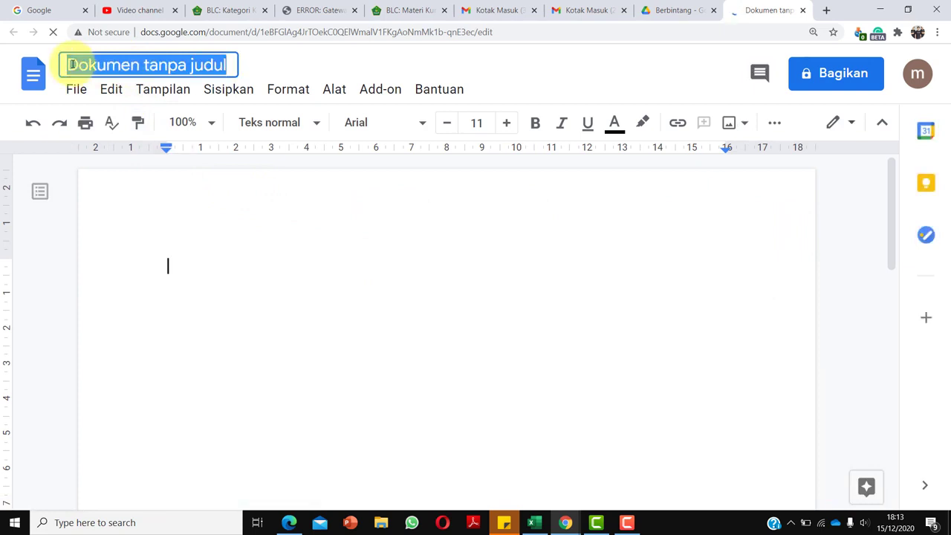
type("Judul Project")
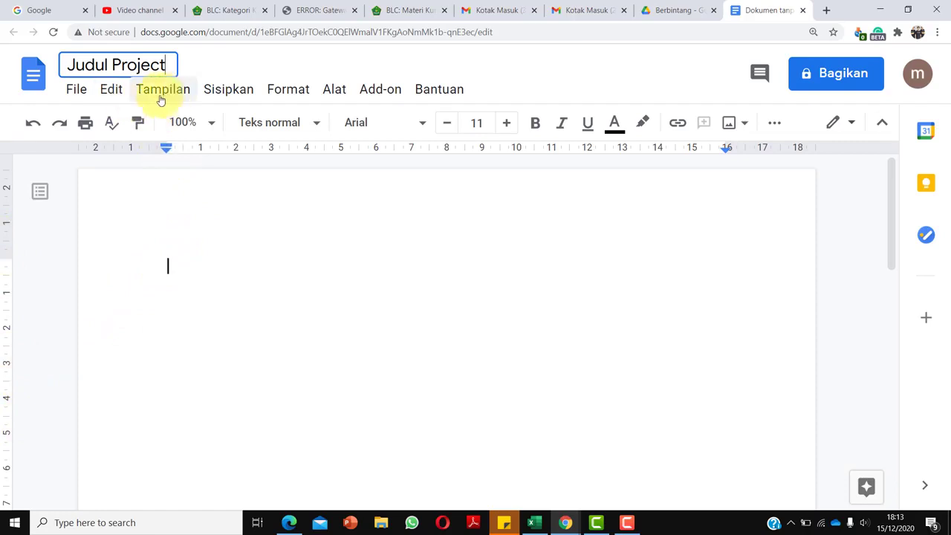
Insert a 3 x 2 table and type 'No' in its first cell
left_click(230, 92)
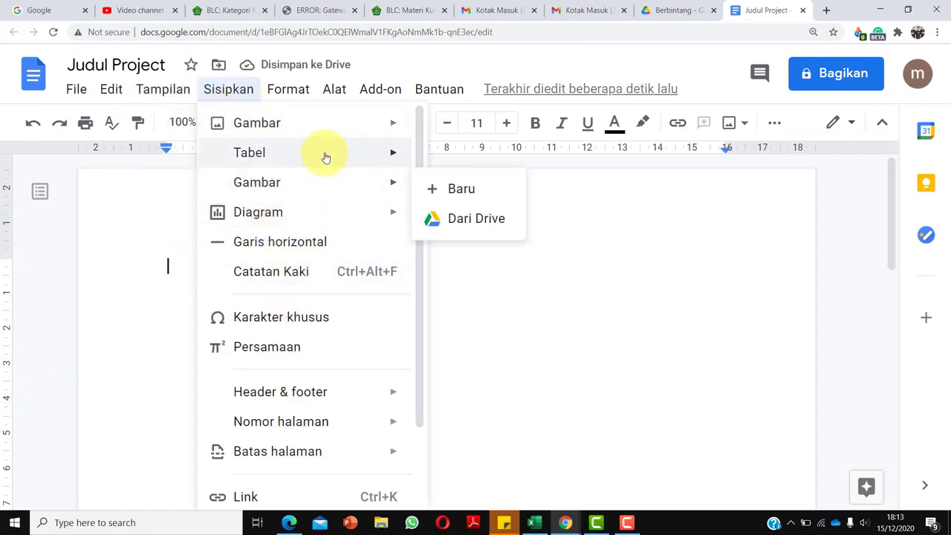
mouse_move(325, 155)
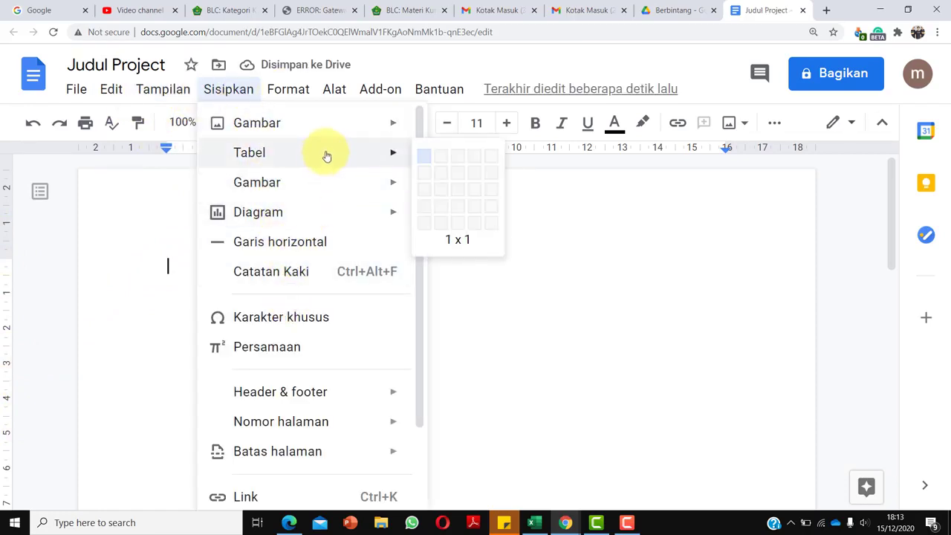
left_click(457, 179)
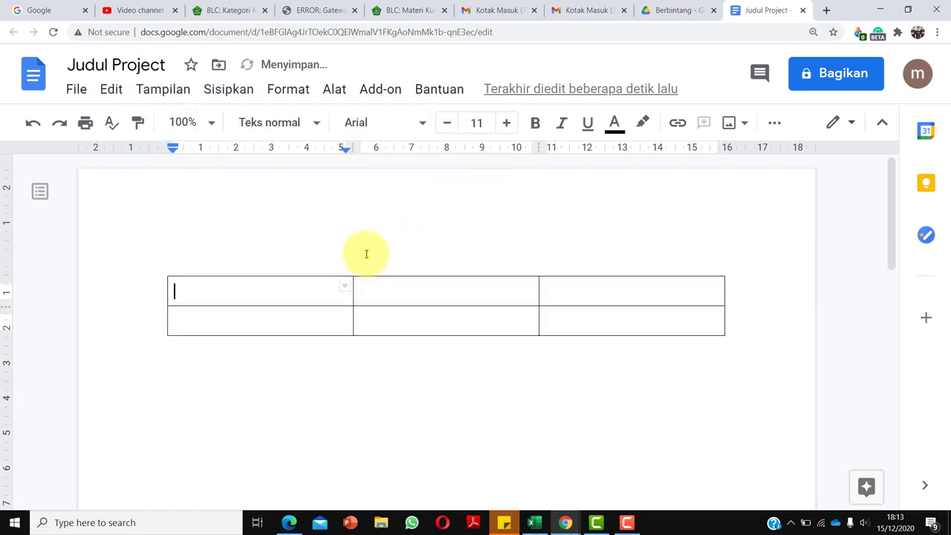
type("No")
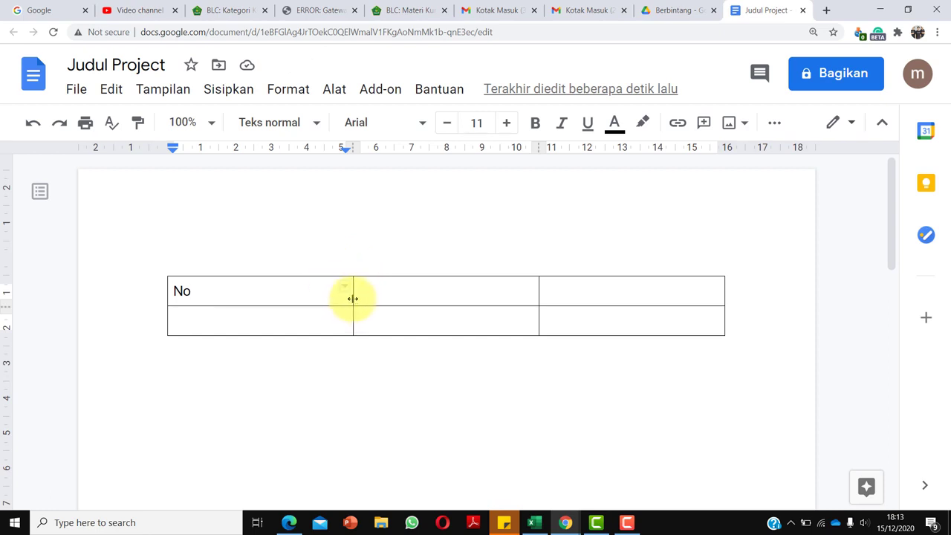
Narrow the No column, add headers 'Dampak Positif' and 'Dampak Negatif', and adjust column widths
left_click_drag(353, 298, 204, 309)
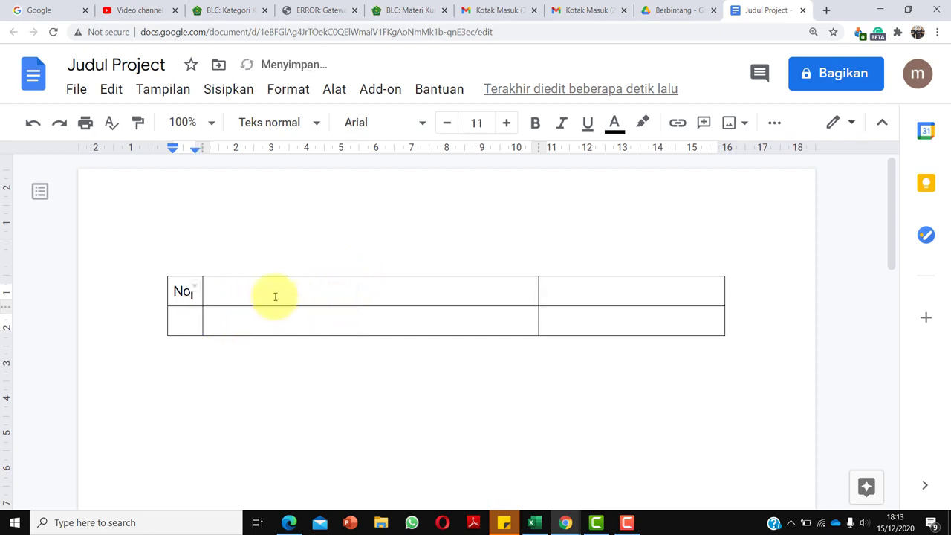
left_click(275, 296)
type("Dampak ")
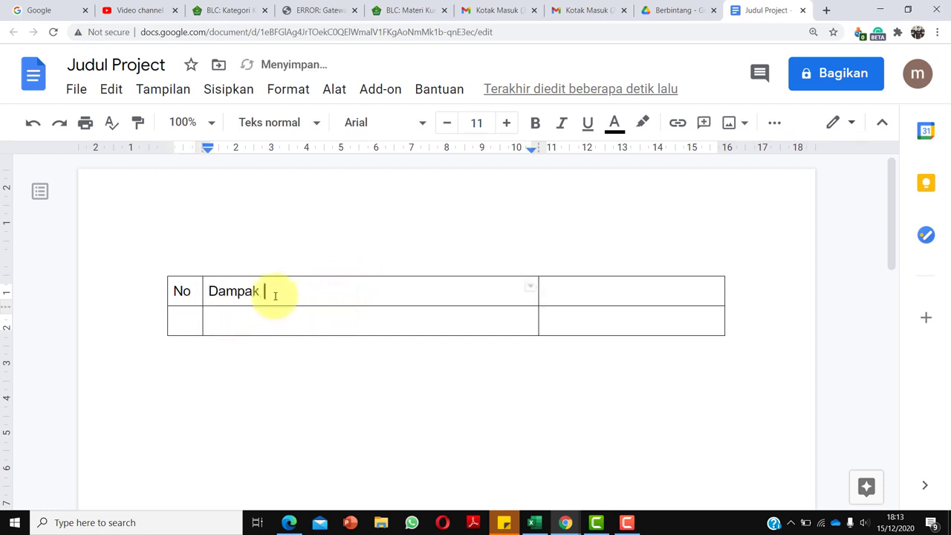
type("Positif")
left_click(576, 290)
type("Da")
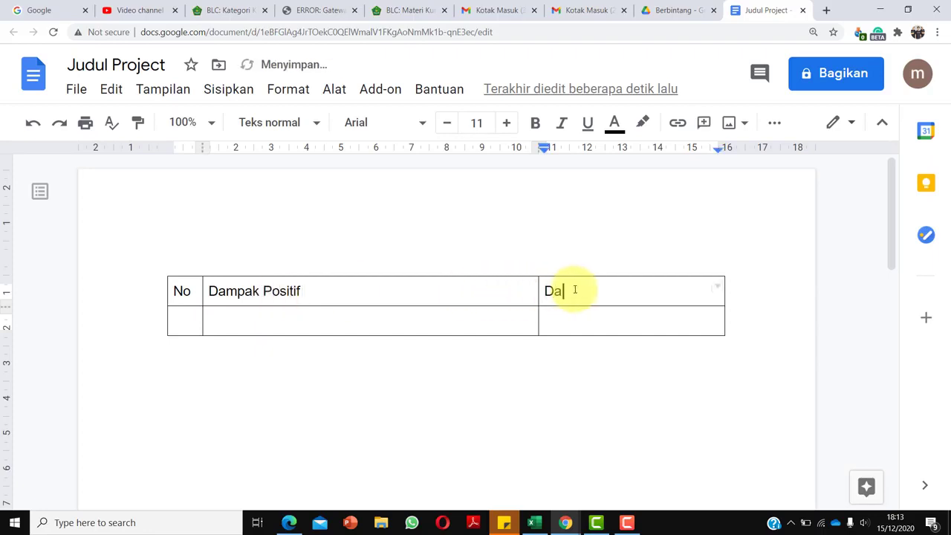
type("mpak Negatif")
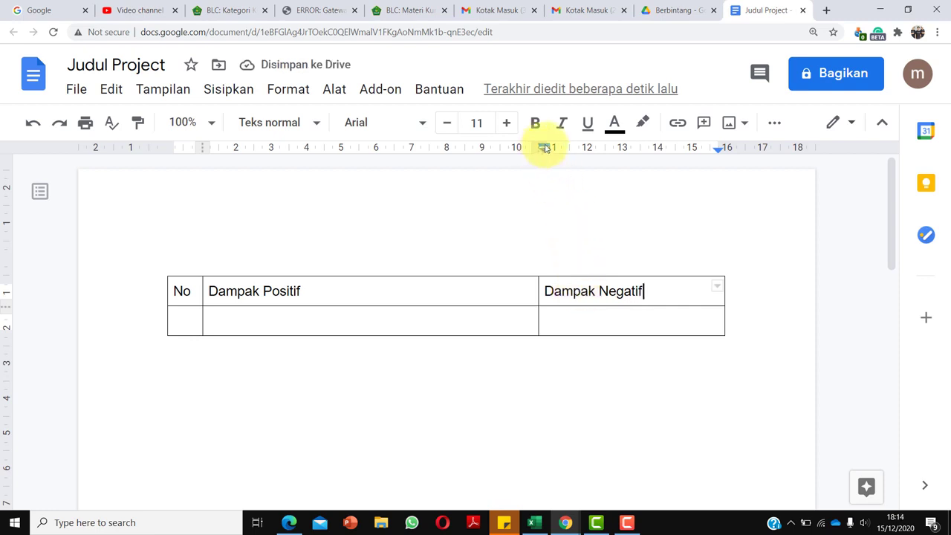
left_click_drag(540, 290, 431, 307)
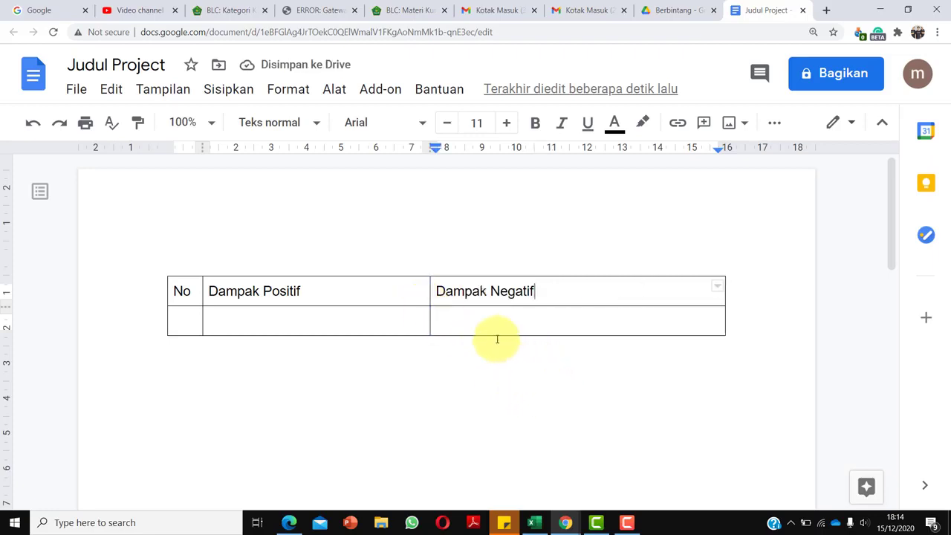
left_click(180, 321)
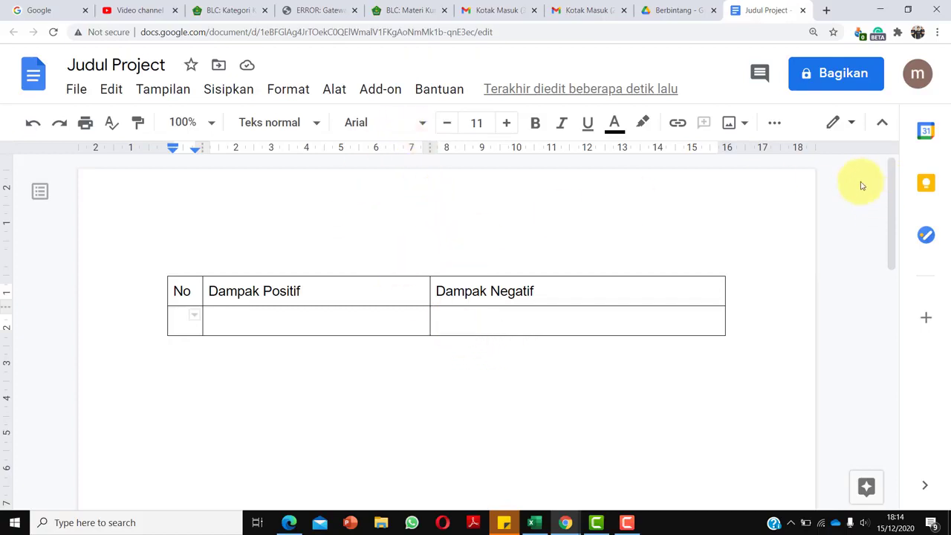
In the Share dialog, search for the collaborator's account and add them as a recipient
left_click(836, 75)
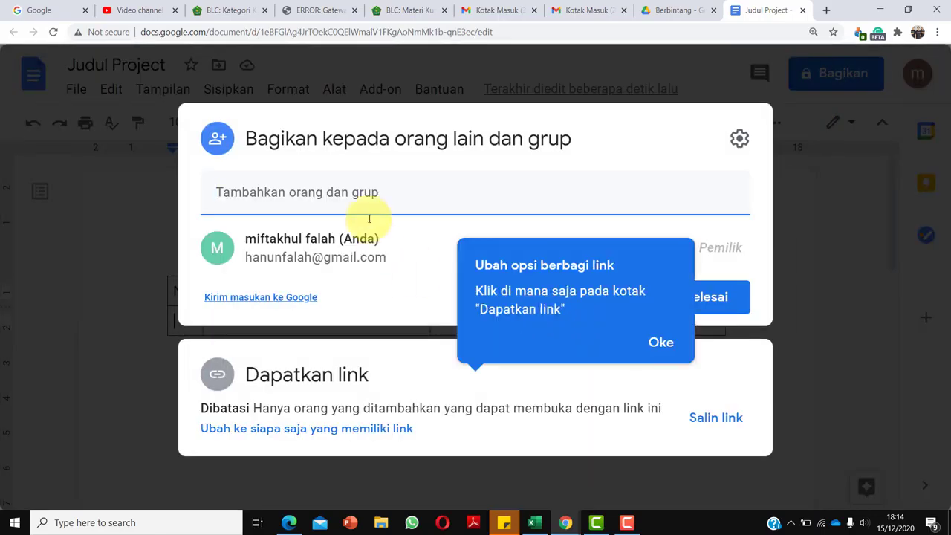
left_click(662, 343)
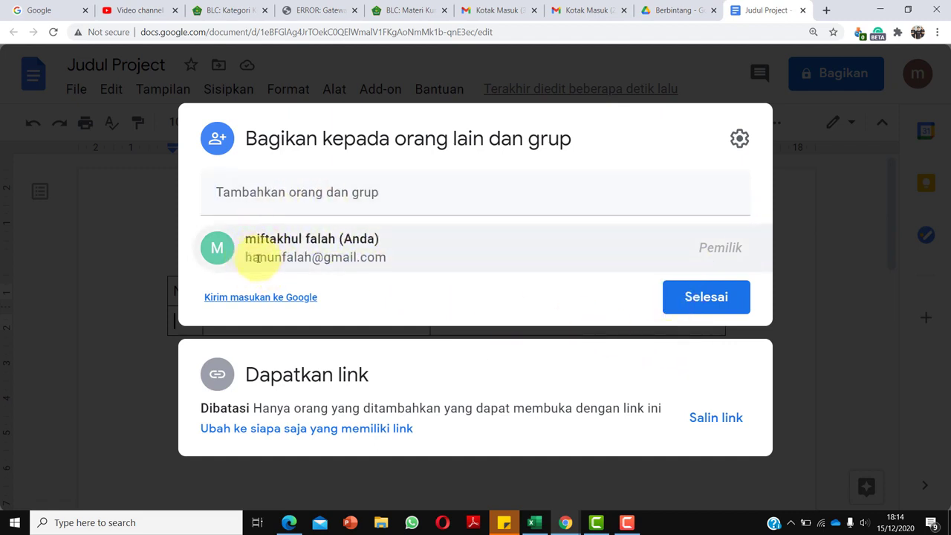
mouse_move(365, 258)
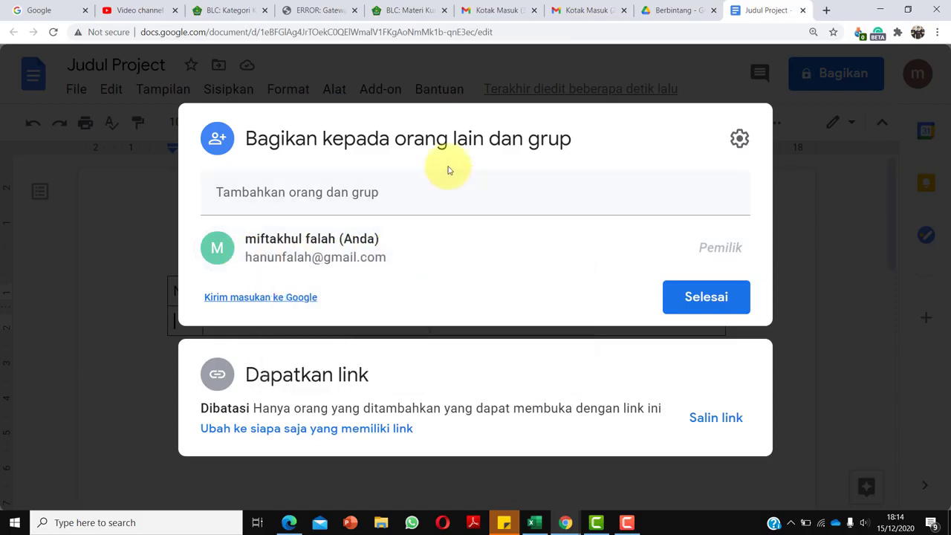
left_click(284, 192)
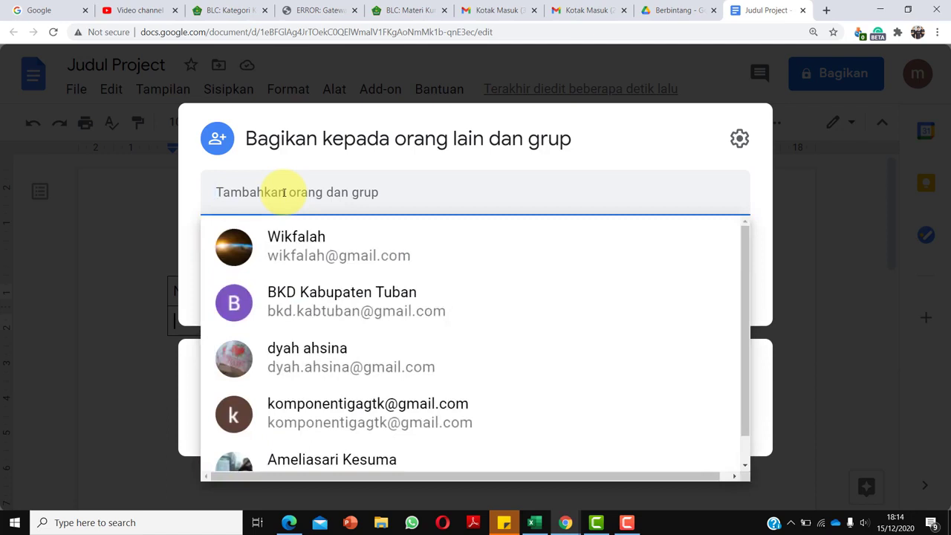
type("wikfalah")
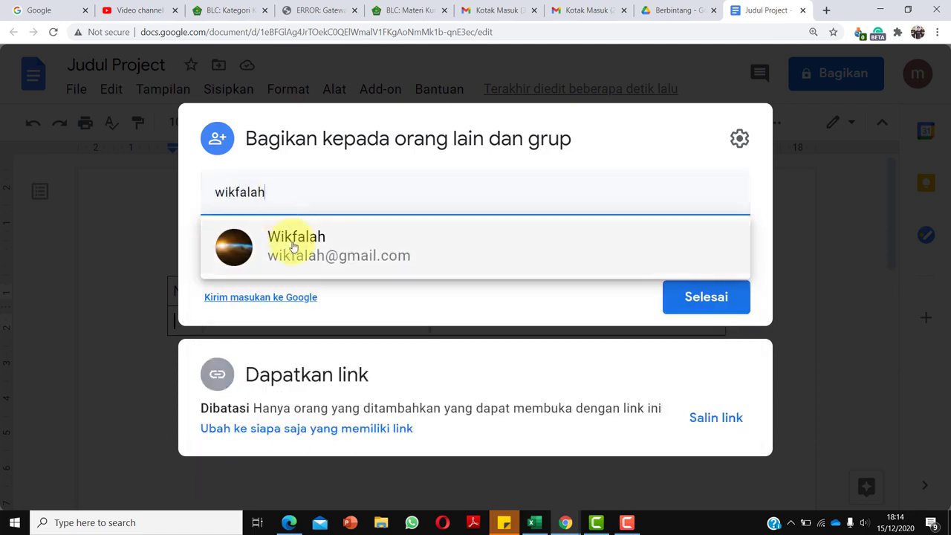
mouse_move(295, 247)
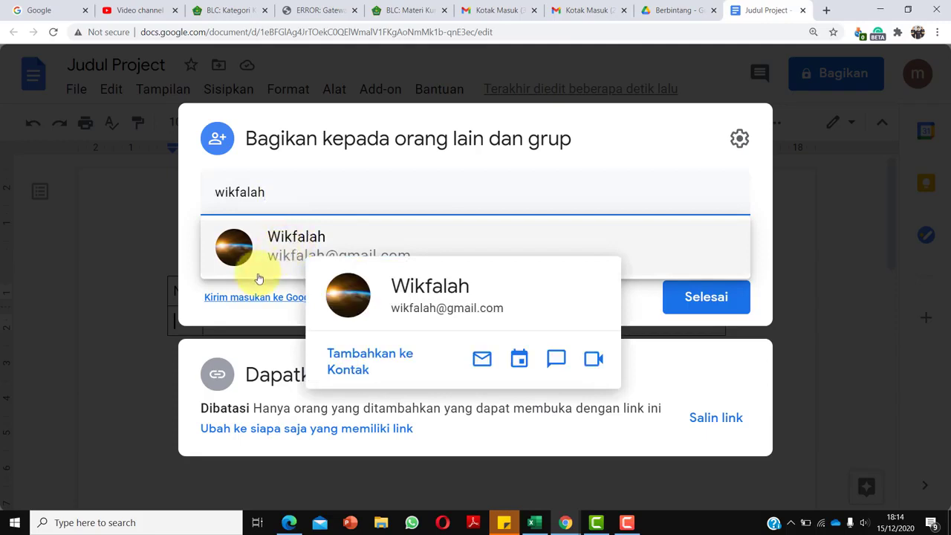
left_click(296, 244)
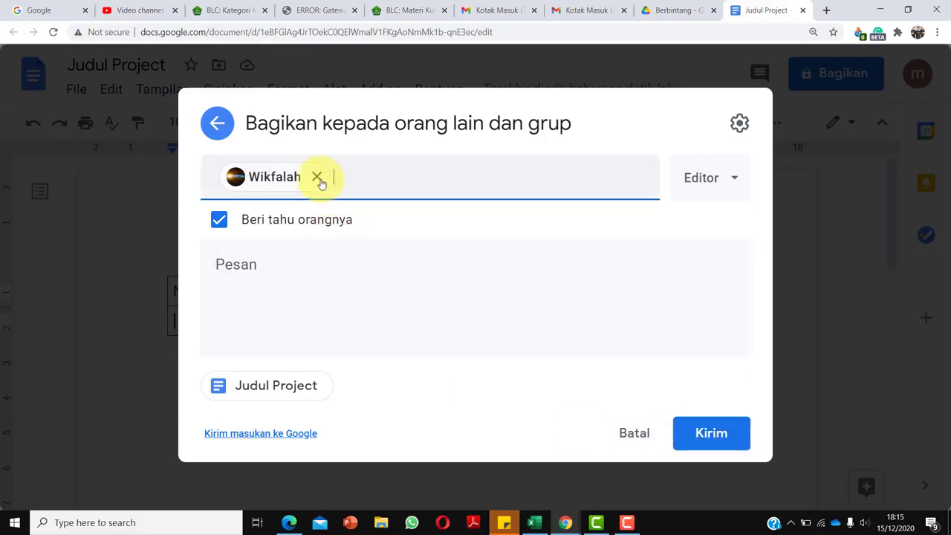
Send the Editor invitation to the added collaborator
mouse_move(321, 183)
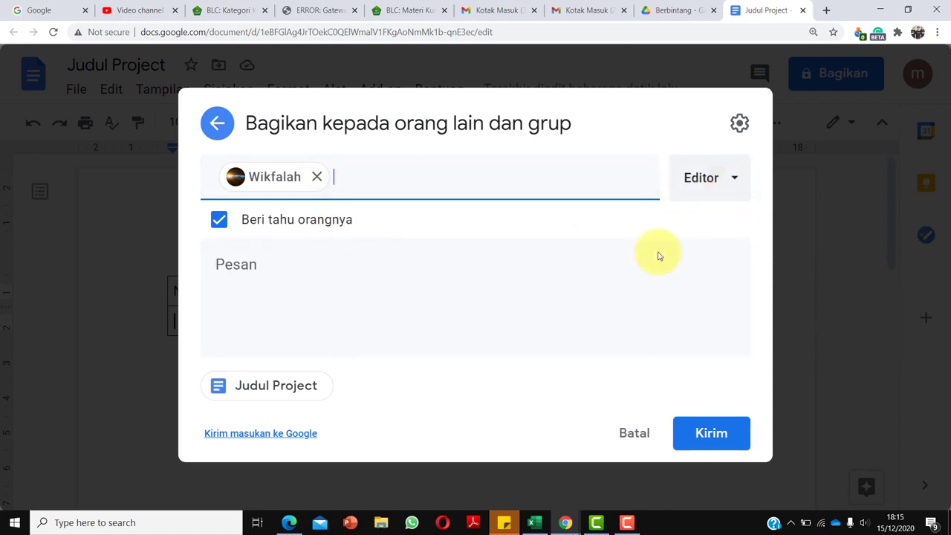
left_click(721, 435)
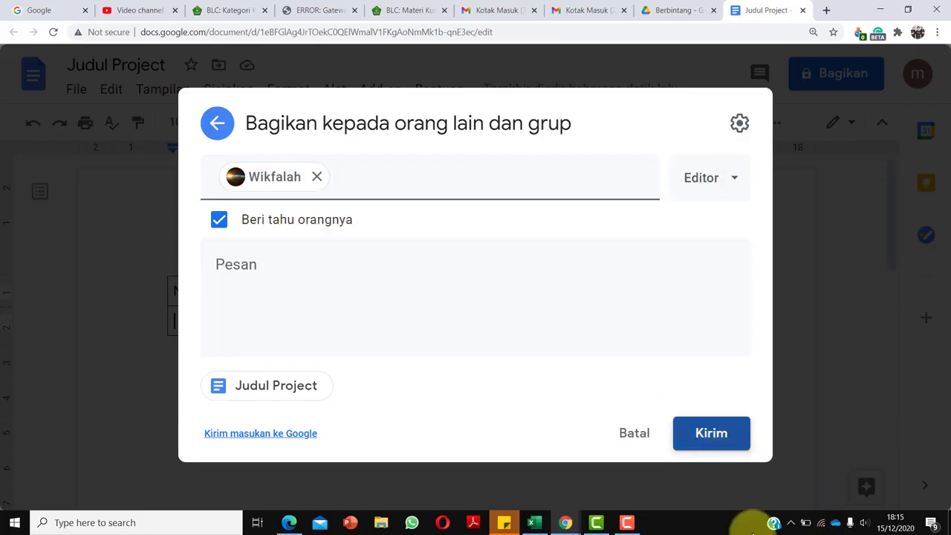
left_click(708, 434)
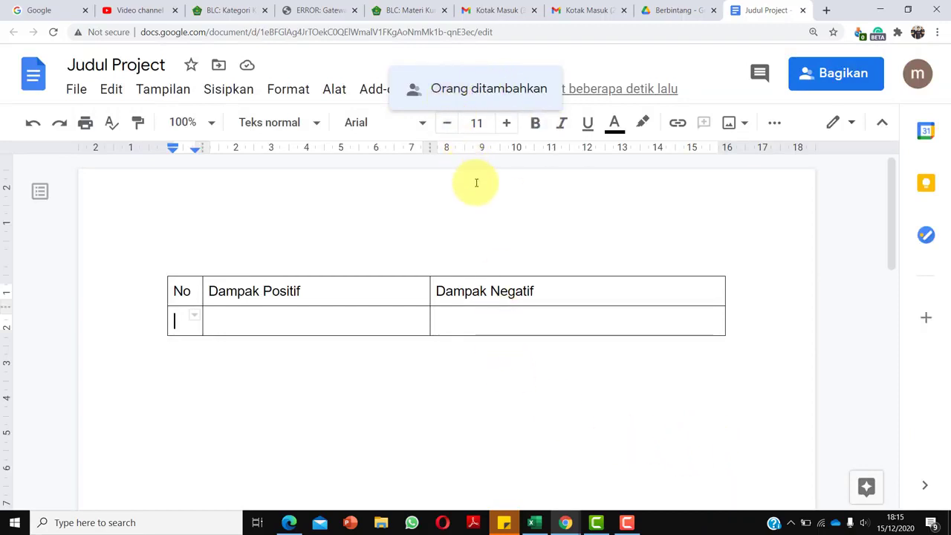
left_click(822, 77)
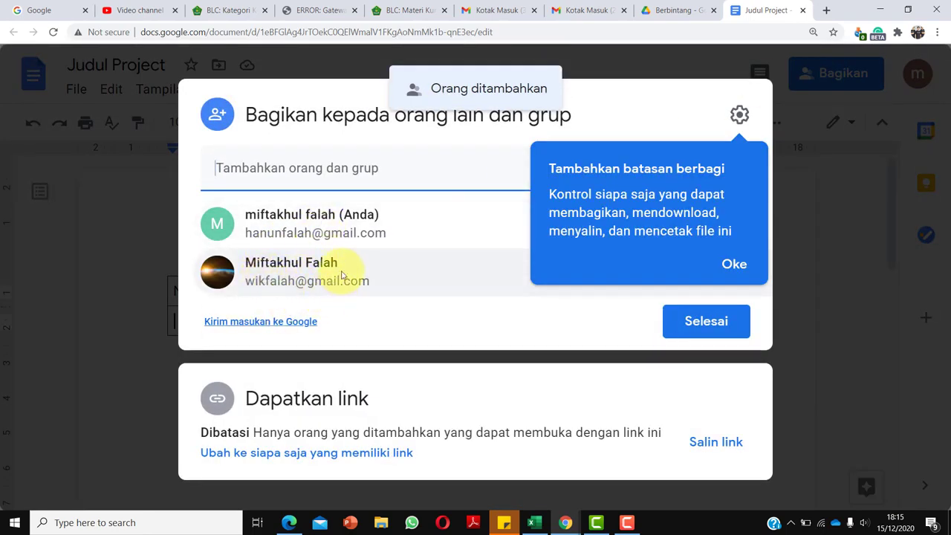
mouse_move(358, 289)
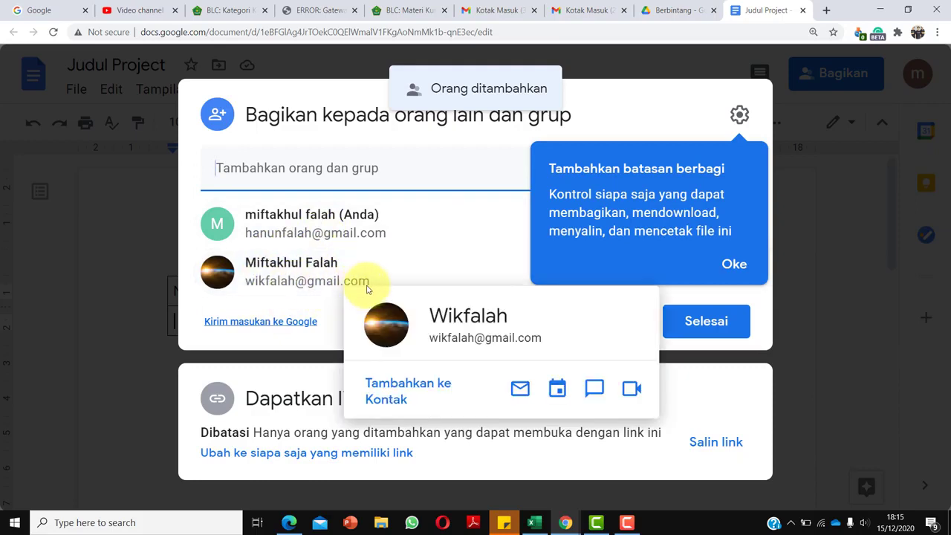
left_click(734, 274)
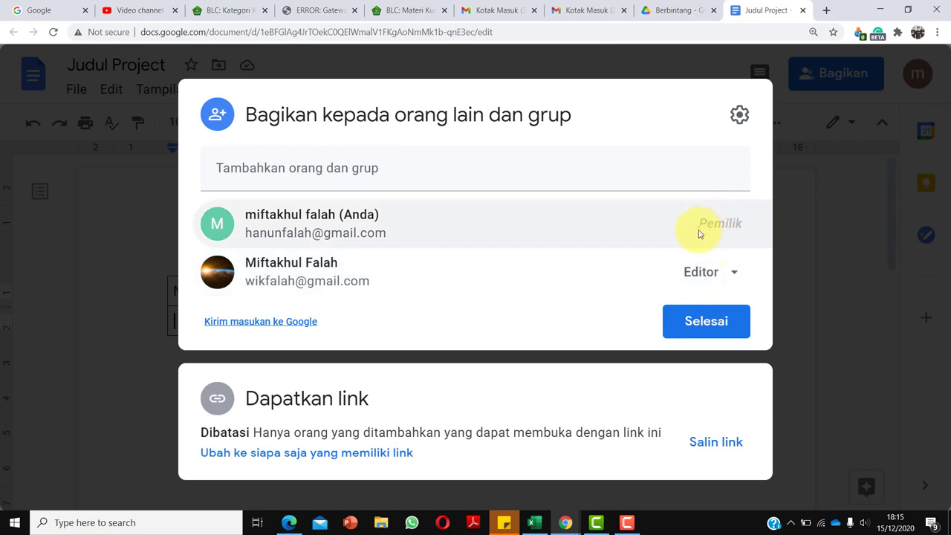
mouse_move(306, 236)
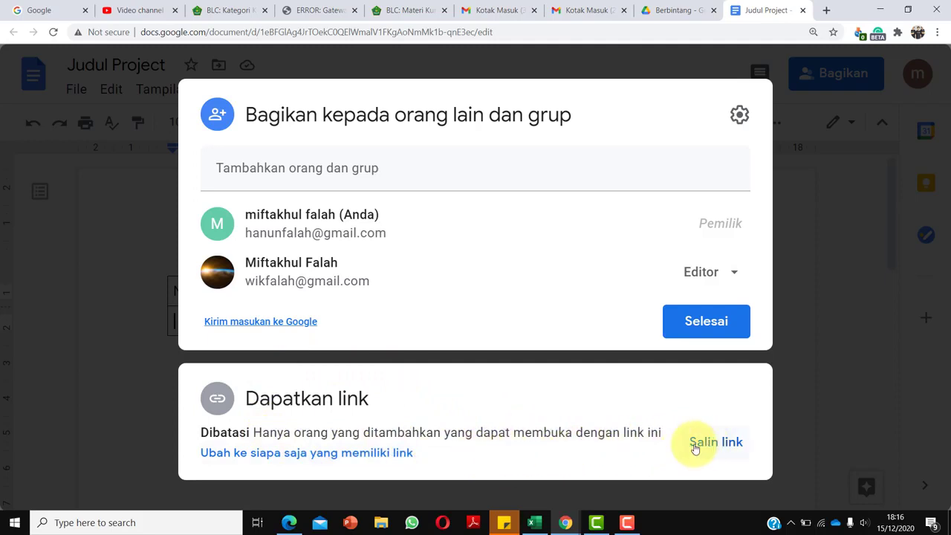
Change general link access to anyone with the link
left_click(318, 453)
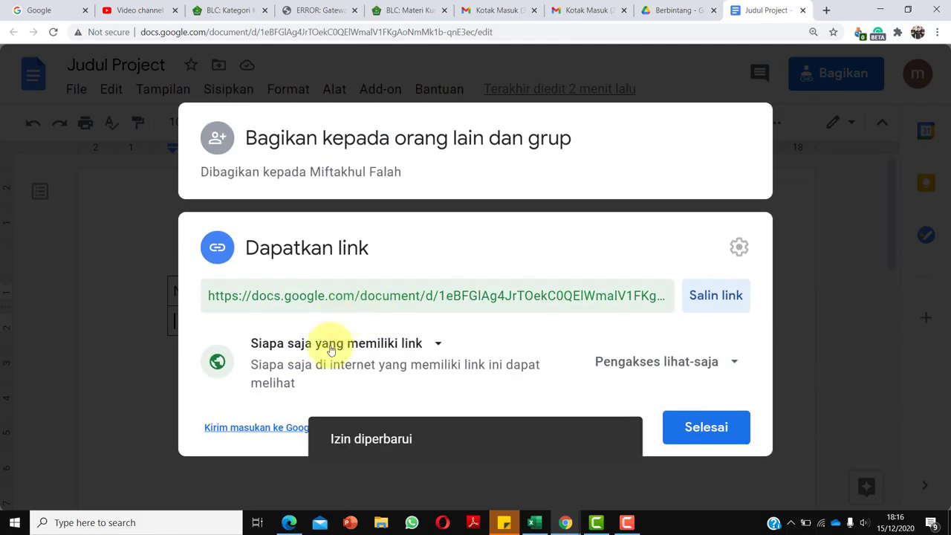
left_click(425, 349)
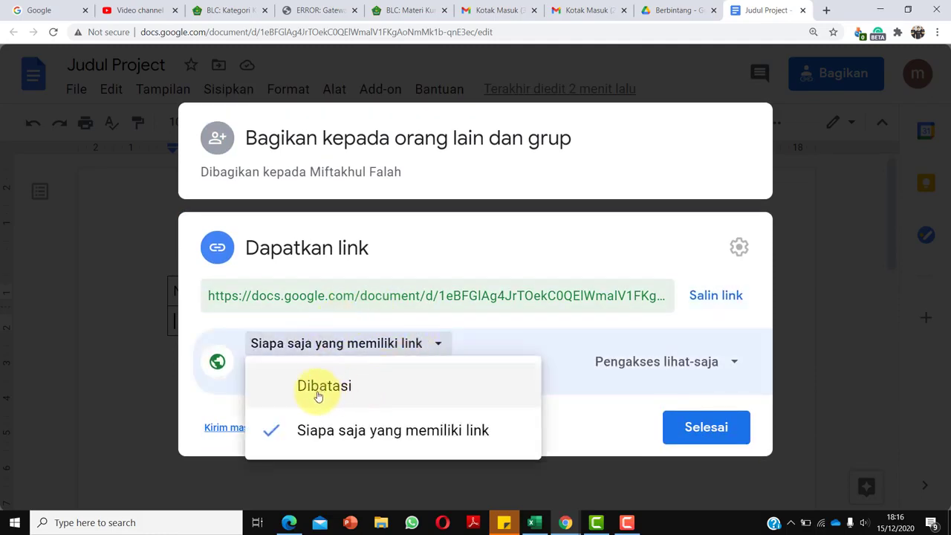
left_click(316, 387)
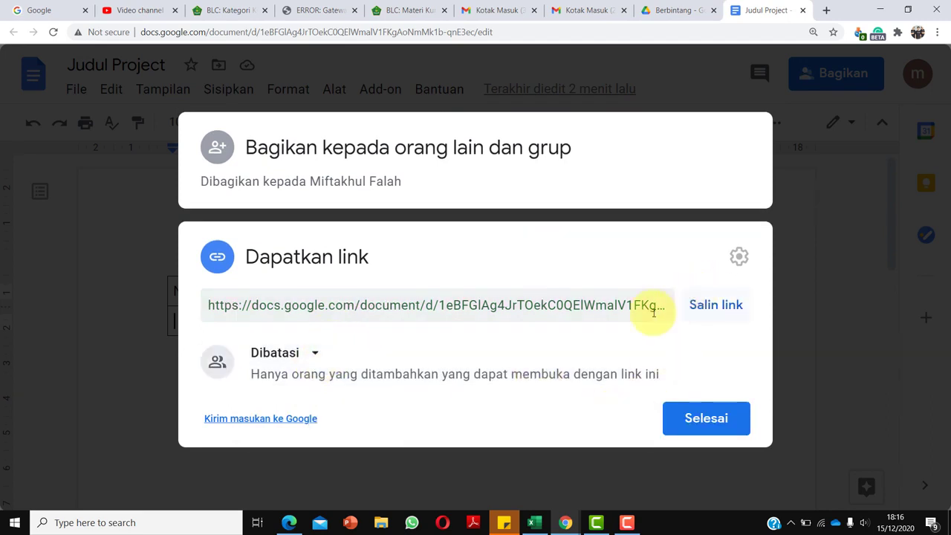
left_click(298, 358)
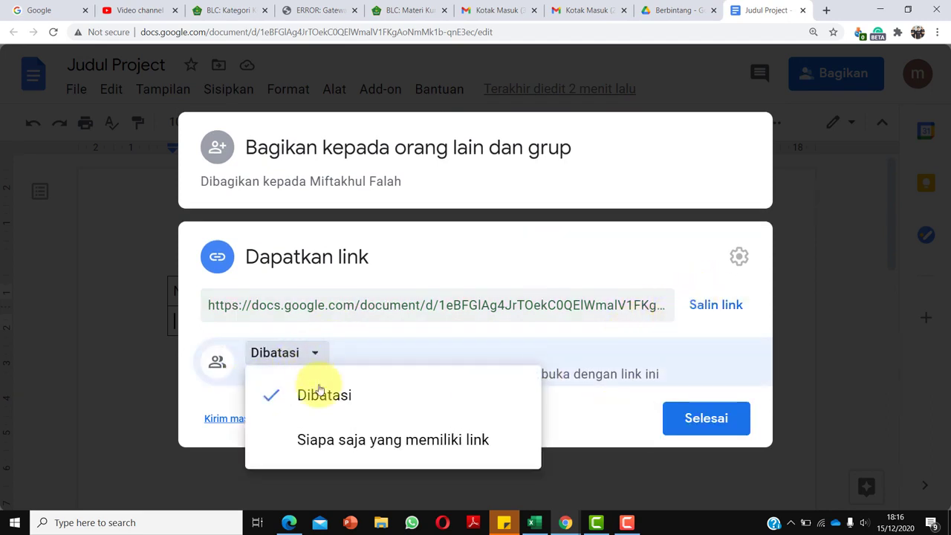
left_click(339, 443)
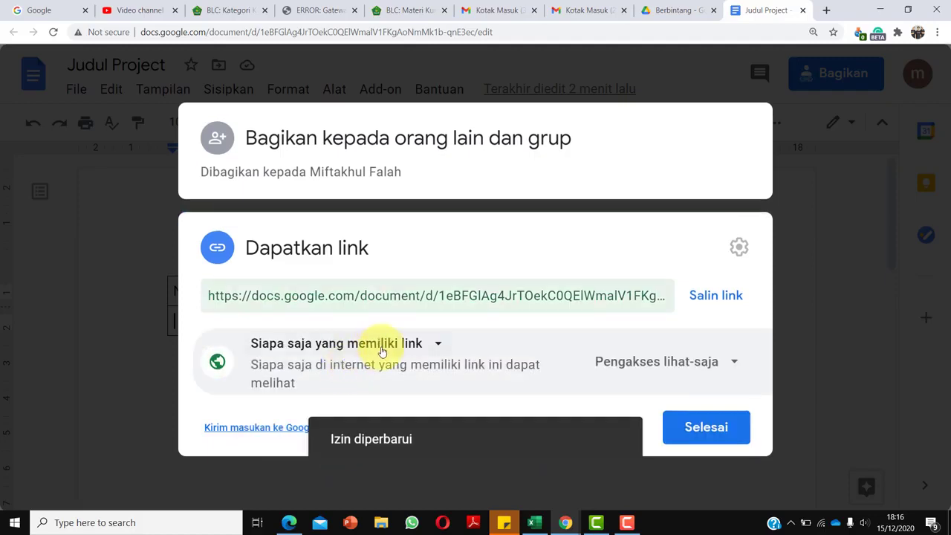
Give link visitors Editor permission and copy the share link
left_click(672, 366)
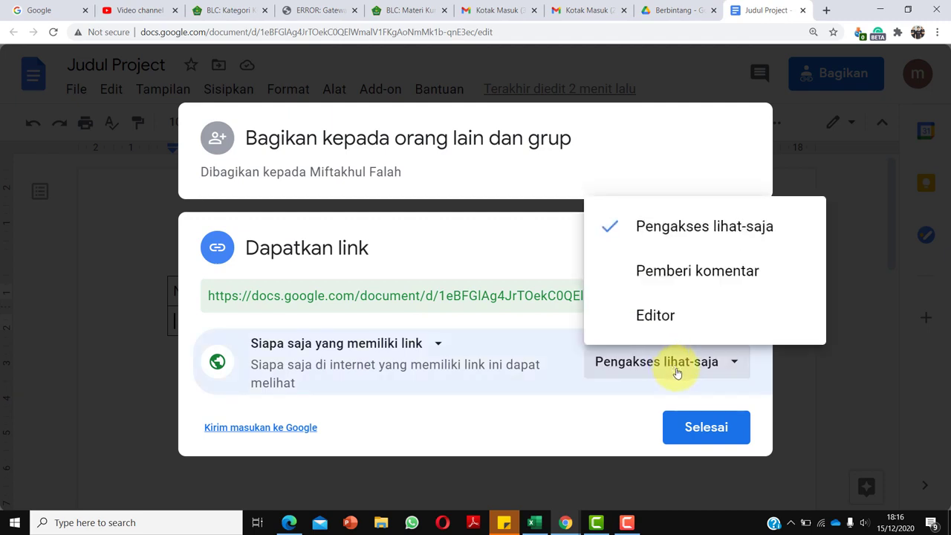
left_click(668, 320)
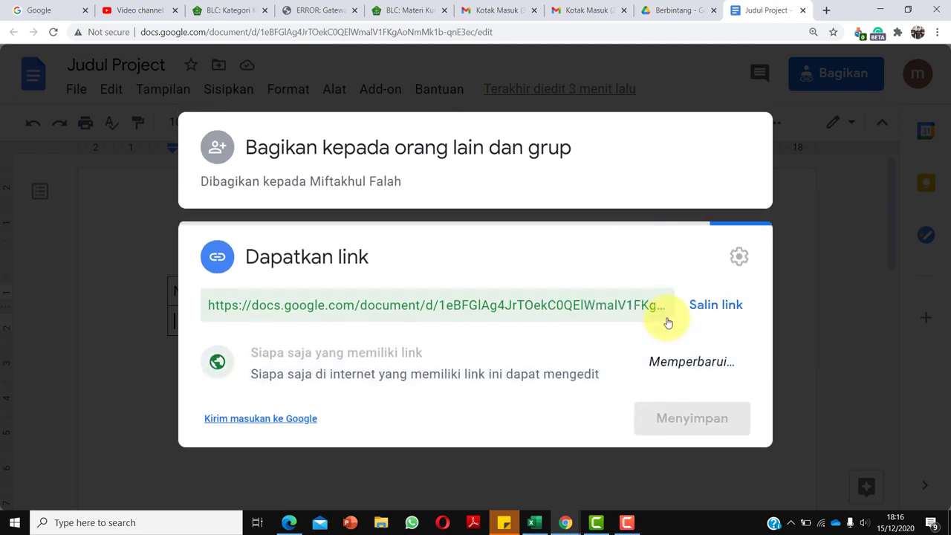
left_click(718, 305)
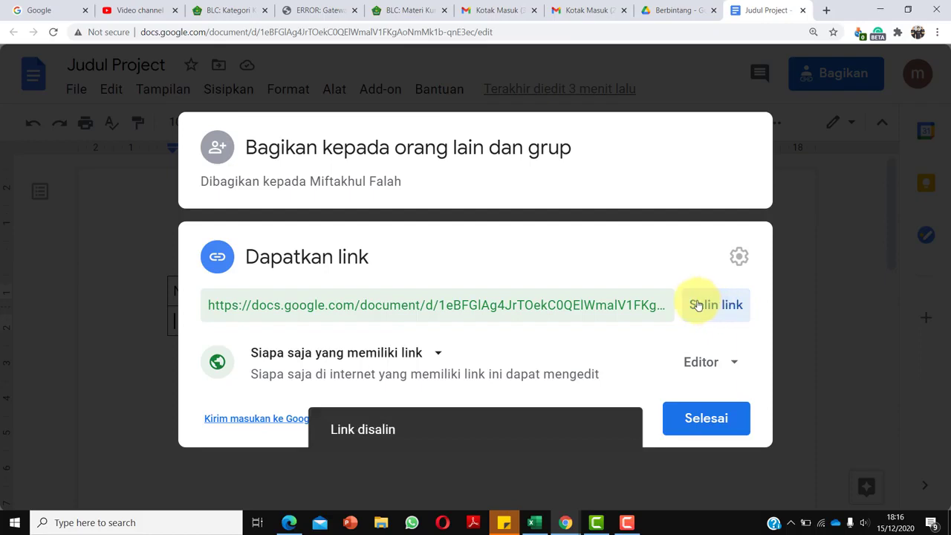
left_click(549, 304)
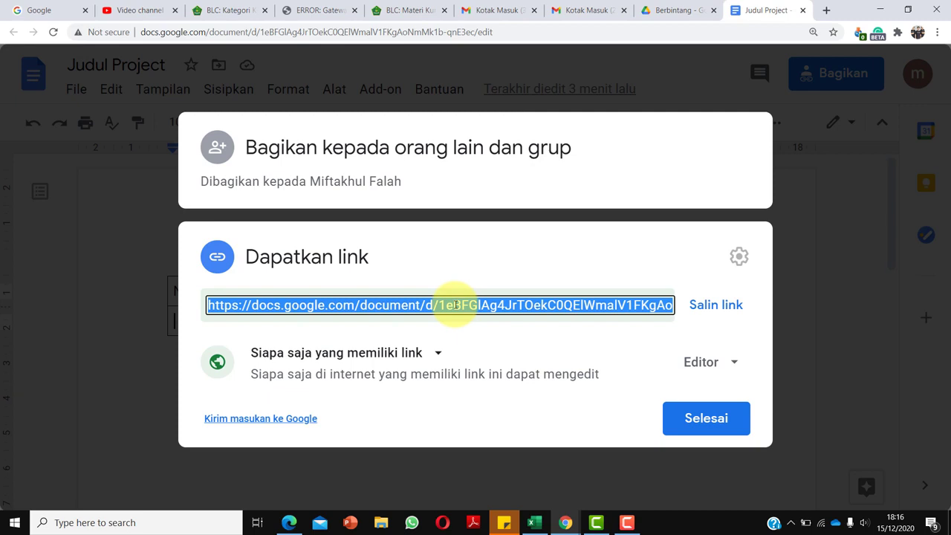
Copy the share link again and close the sharing dialog
left_click(416, 305)
left_click_drag(224, 306, 743, 314)
key("ctrl+c")
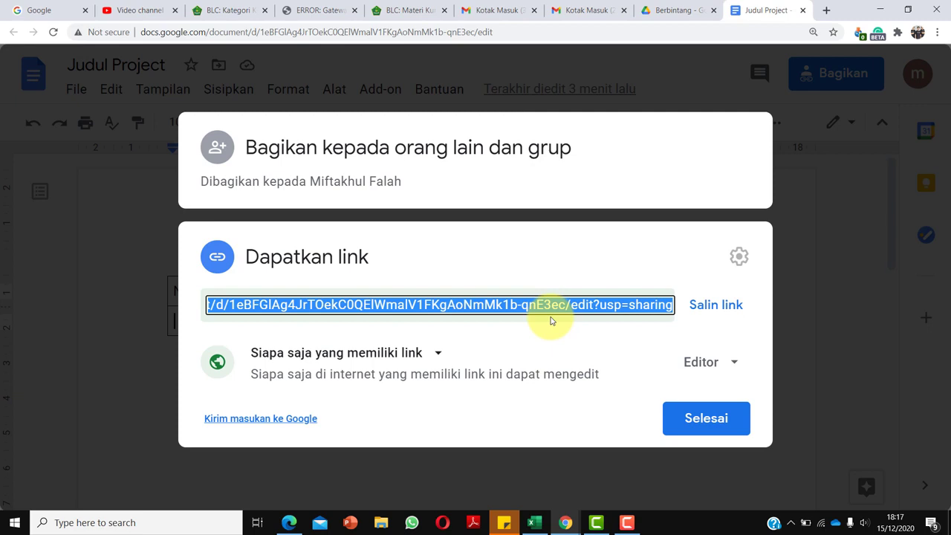
left_click(521, 304)
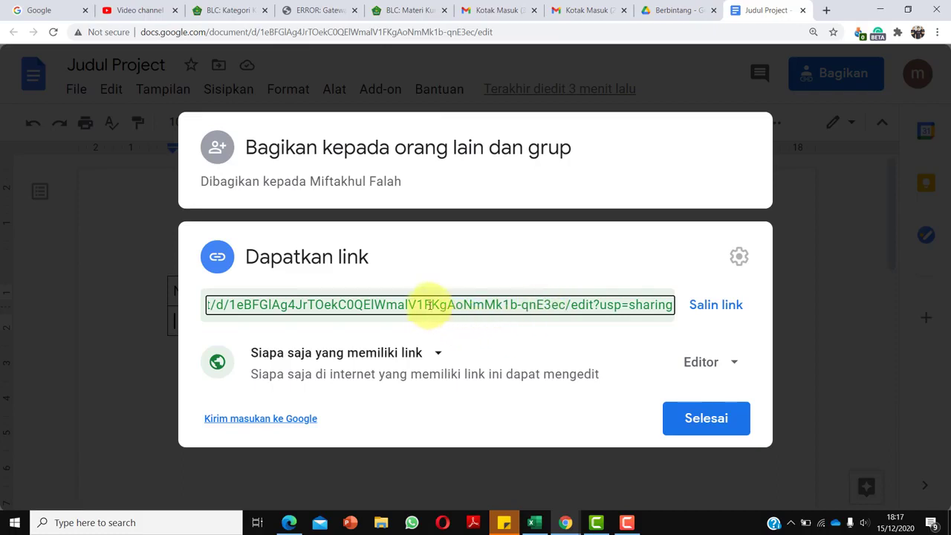
left_click(706, 306)
left_click(706, 418)
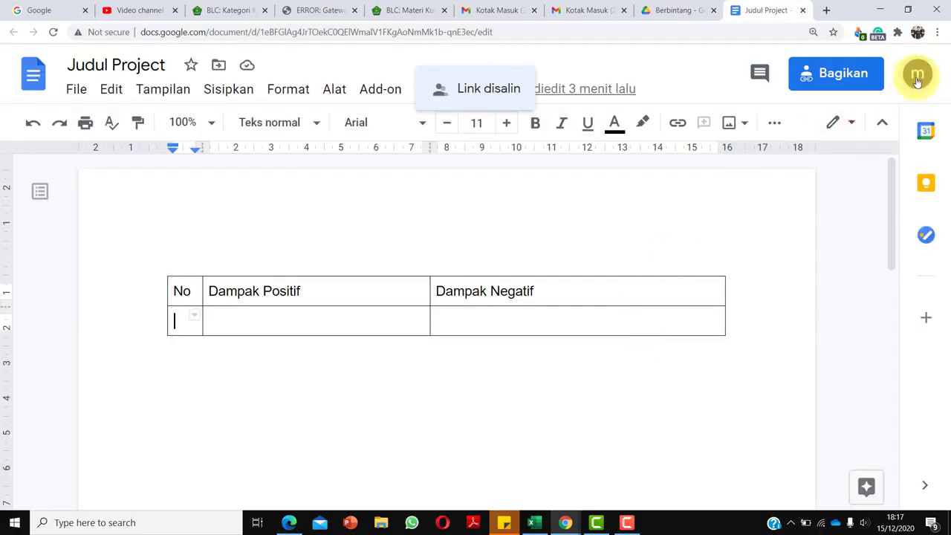
Check the signed-in Google account, then switch to the Edge browser
left_click(916, 74)
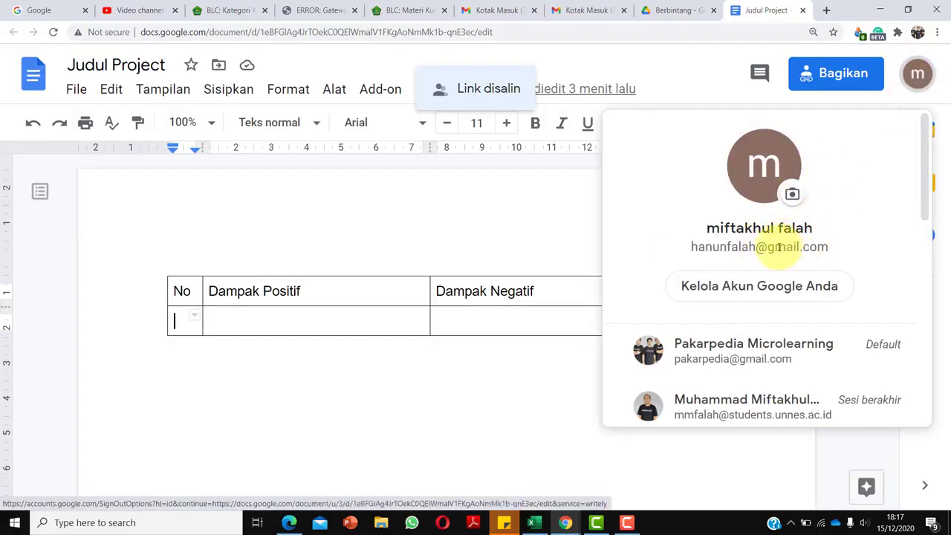
left_click(557, 207)
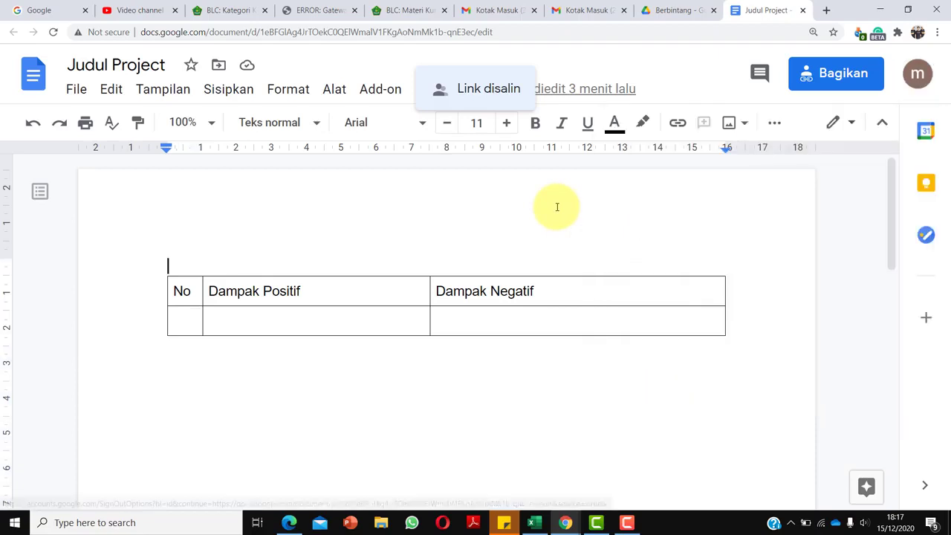
left_click(290, 522)
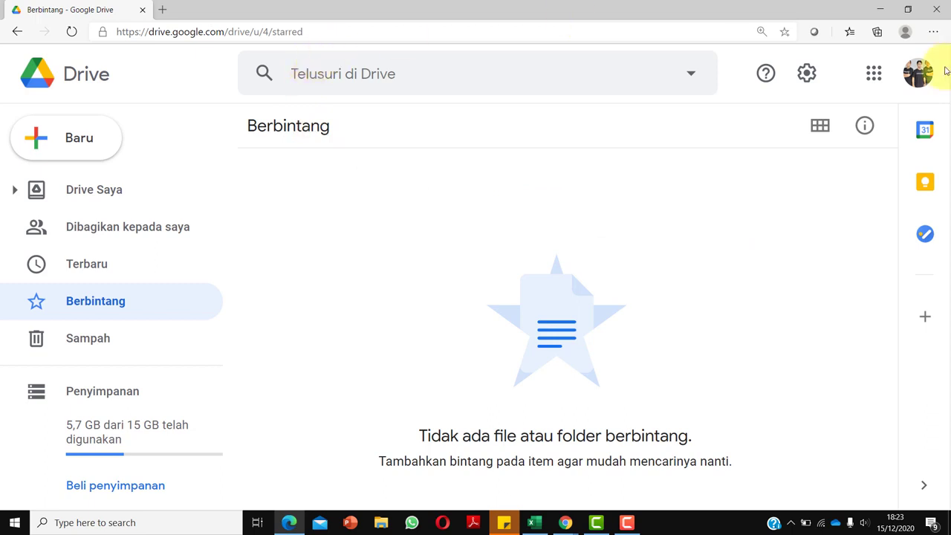
Open the pasted Judul Project link in a new Edge tab under another Google account
left_click(918, 73)
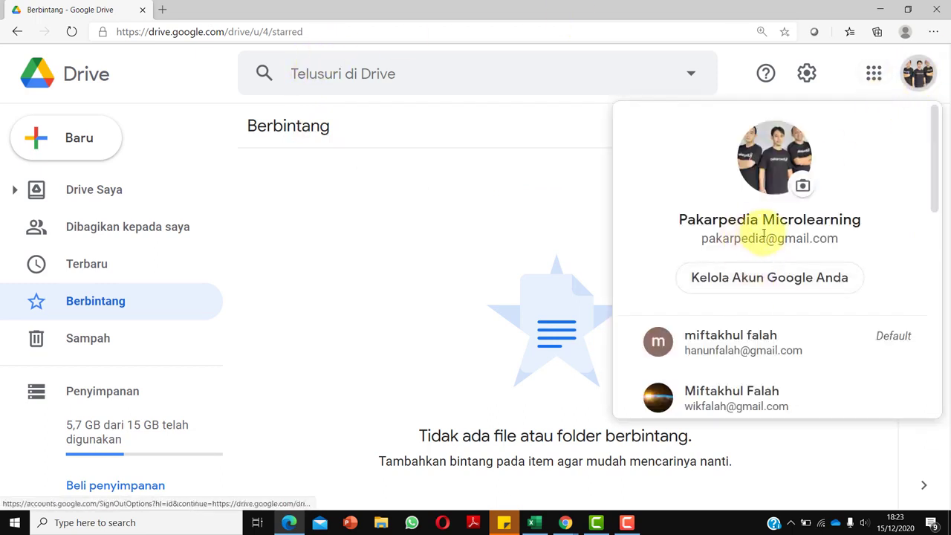
left_click(161, 10)
key("ctrl+v")
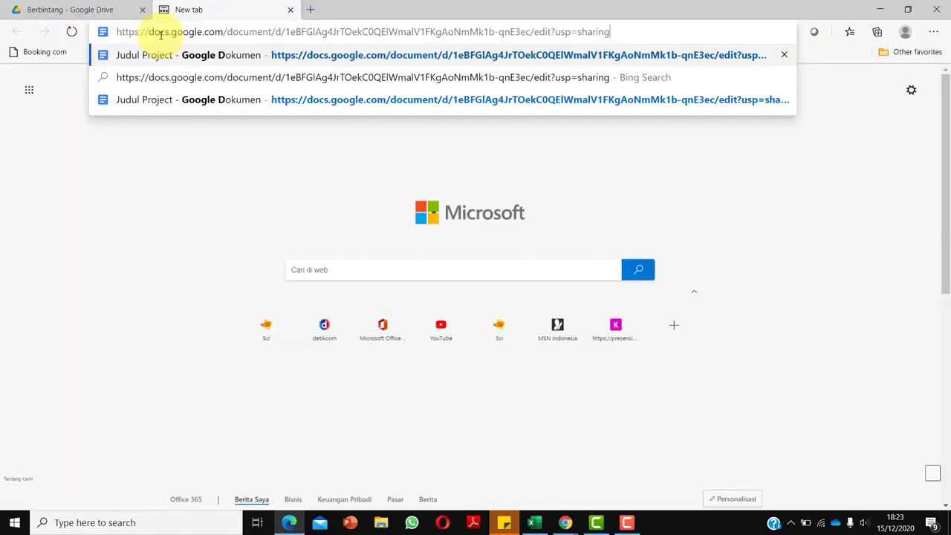
key("Return")
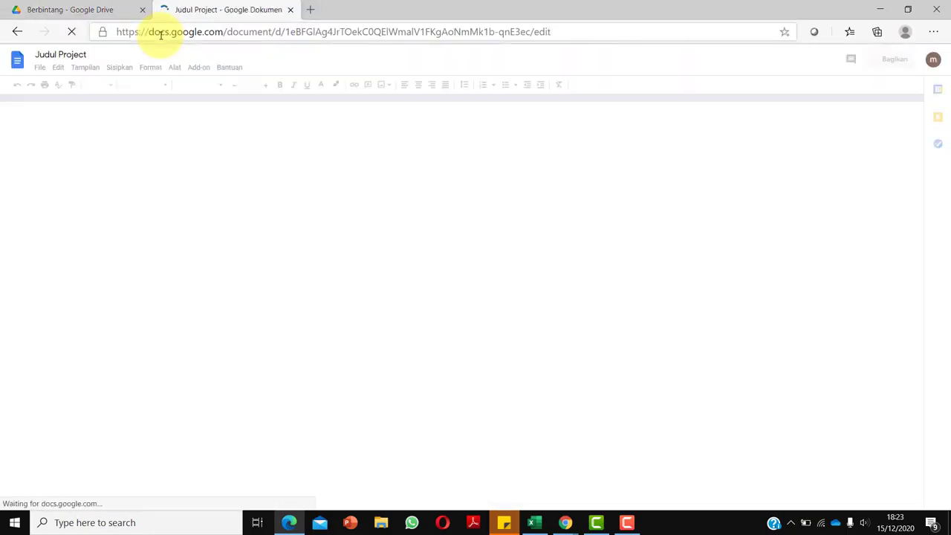
left_click(933, 60)
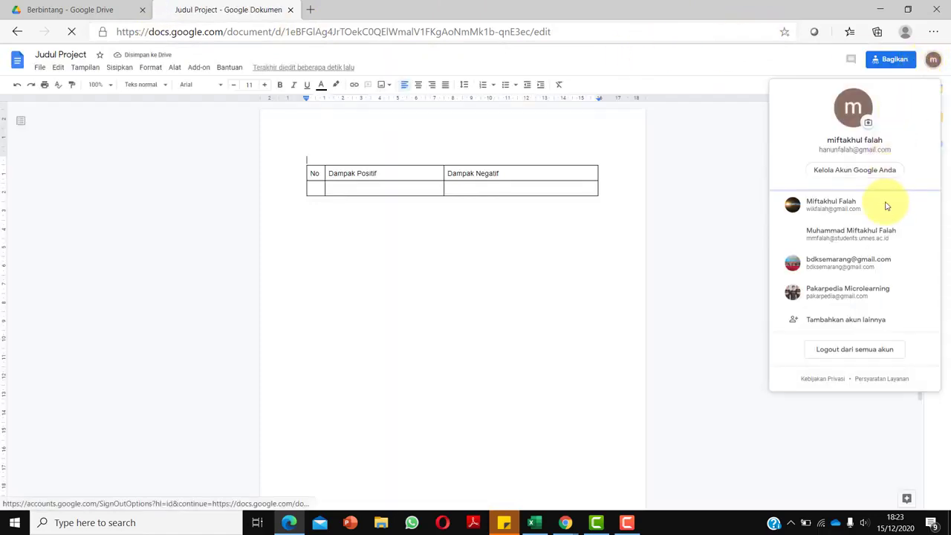
left_click(833, 293)
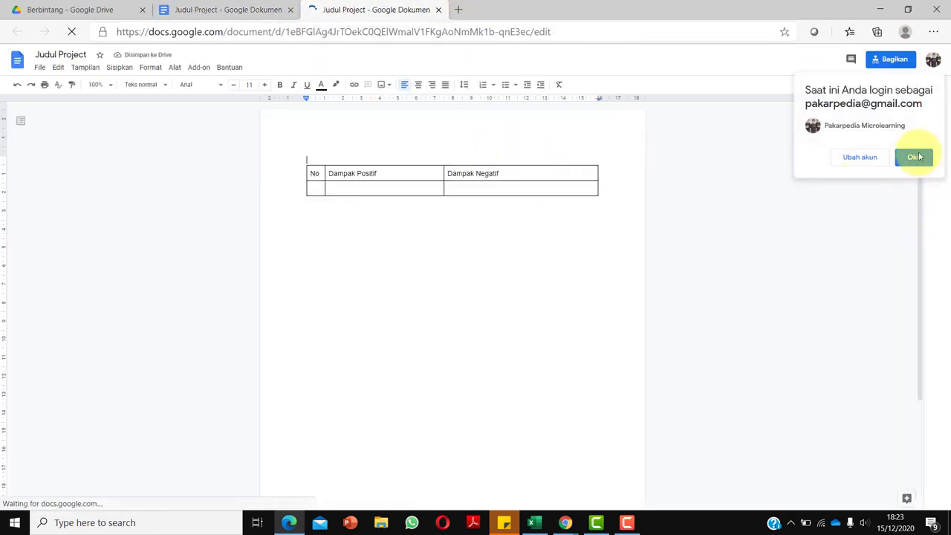
Continue as the signed-in second account, verify it in the avatar menu, then select the cell under Dampak Positif
left_click(918, 157)
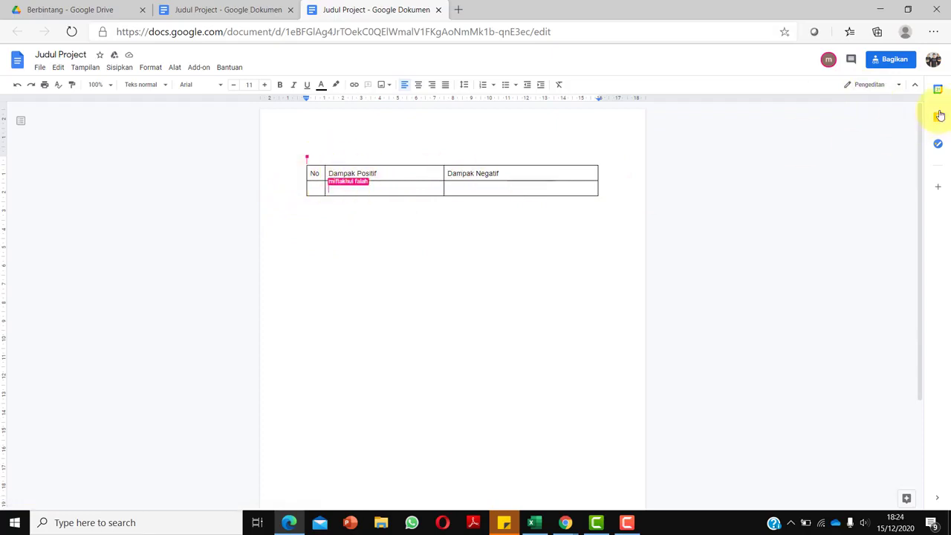
left_click(930, 60)
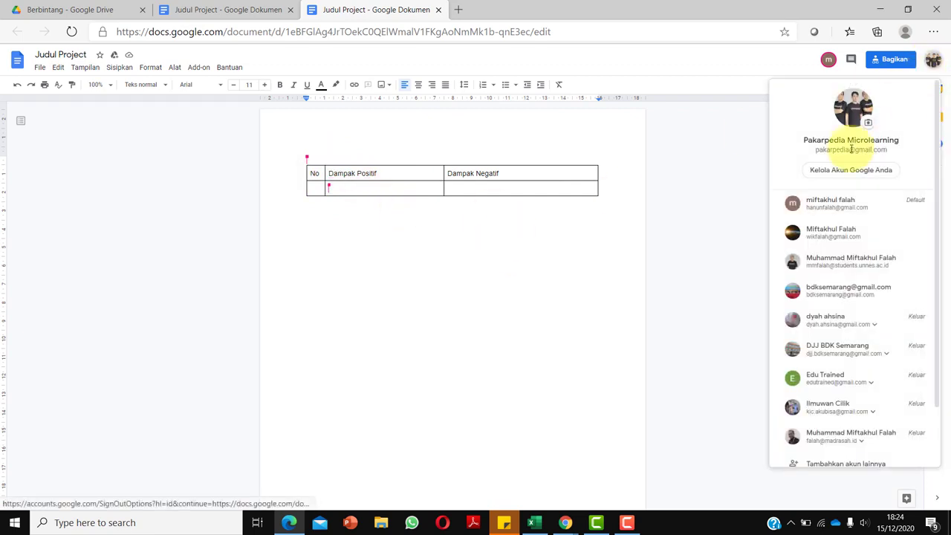
left_click(721, 160)
left_click(343, 189)
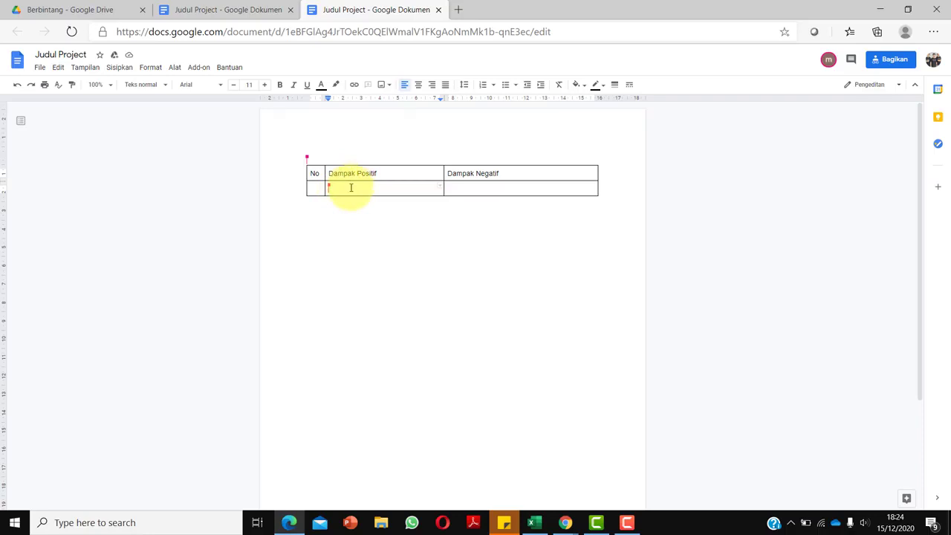
Enter 'Interaksi keluarga meningkat' under Dampak Positif, then switch to the other Judul Project Chrome window
type("a")
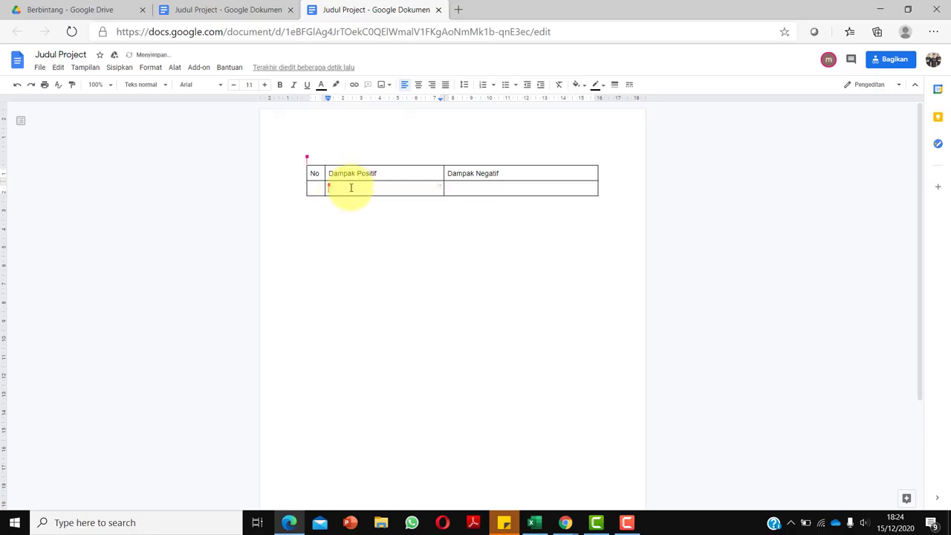
type("Interaksi keluarga meningkat")
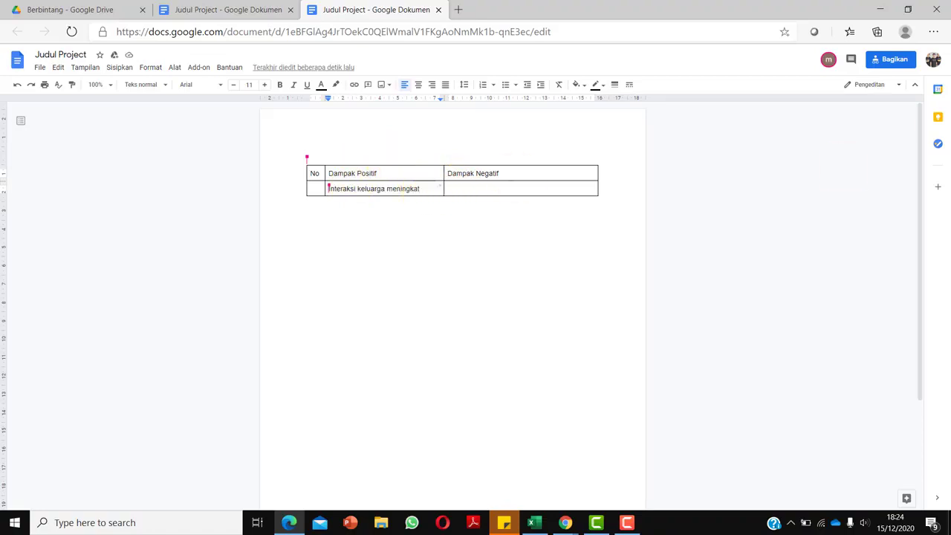
left_click(933, 60)
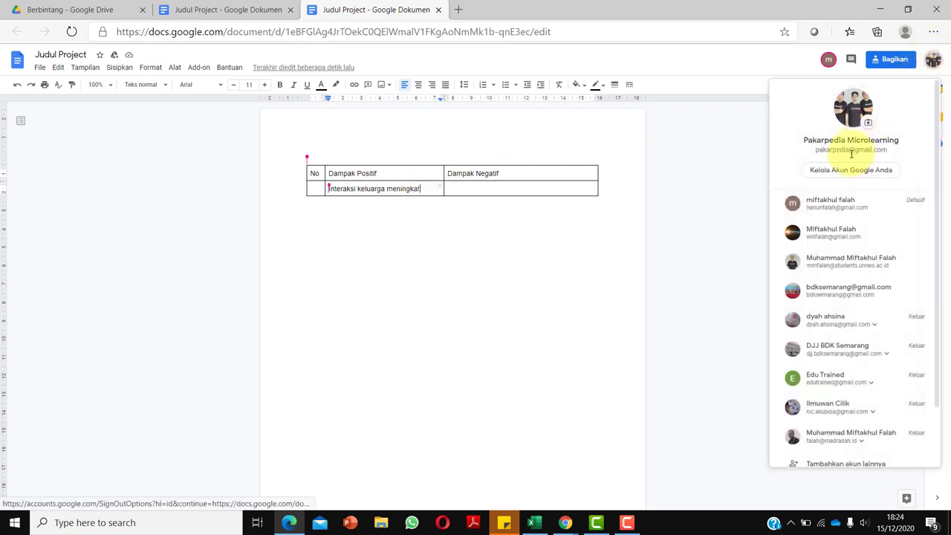
left_click(459, 188)
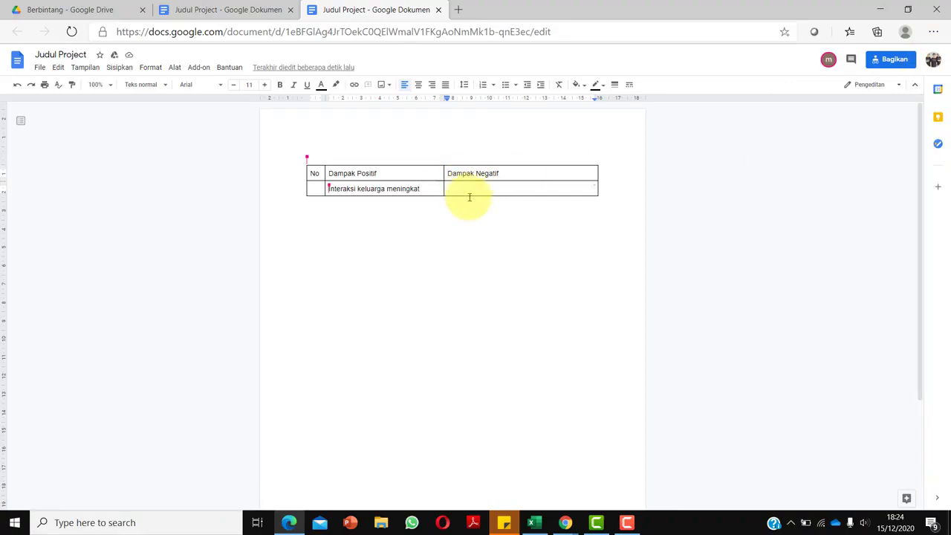
left_click(564, 523)
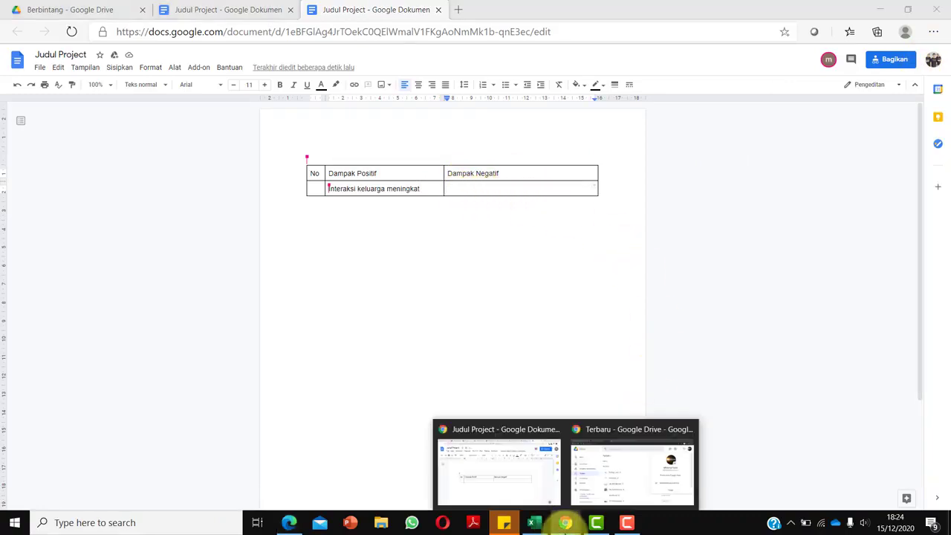
left_click(492, 475)
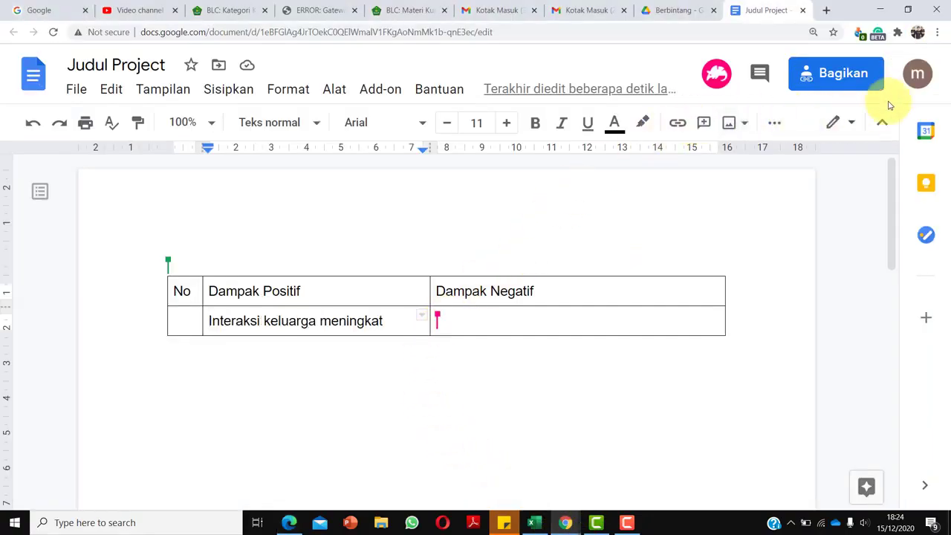
left_click(917, 73)
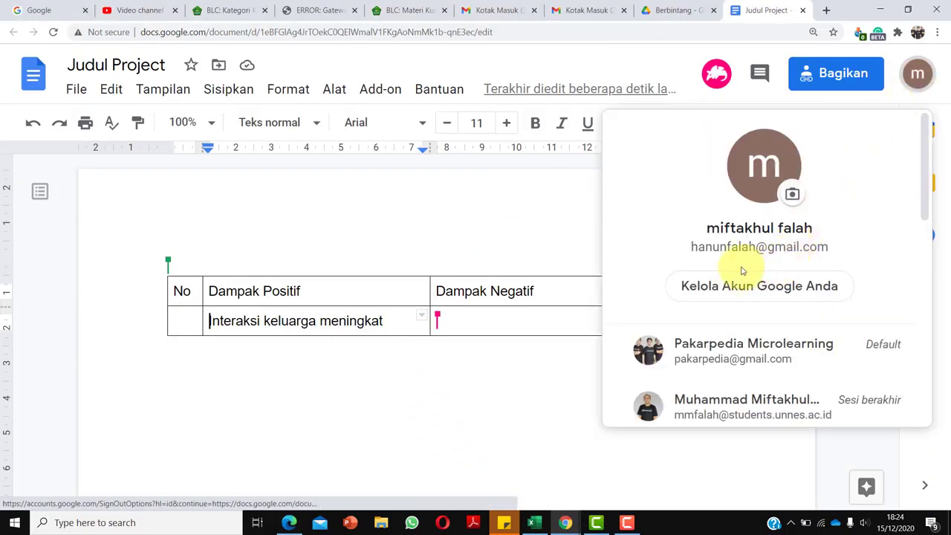
left_click(524, 221)
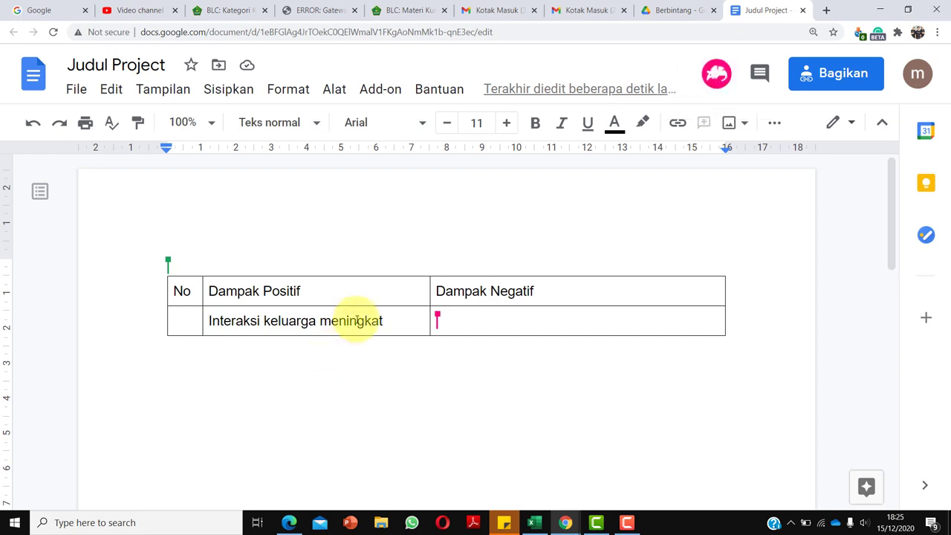
left_click(337, 326)
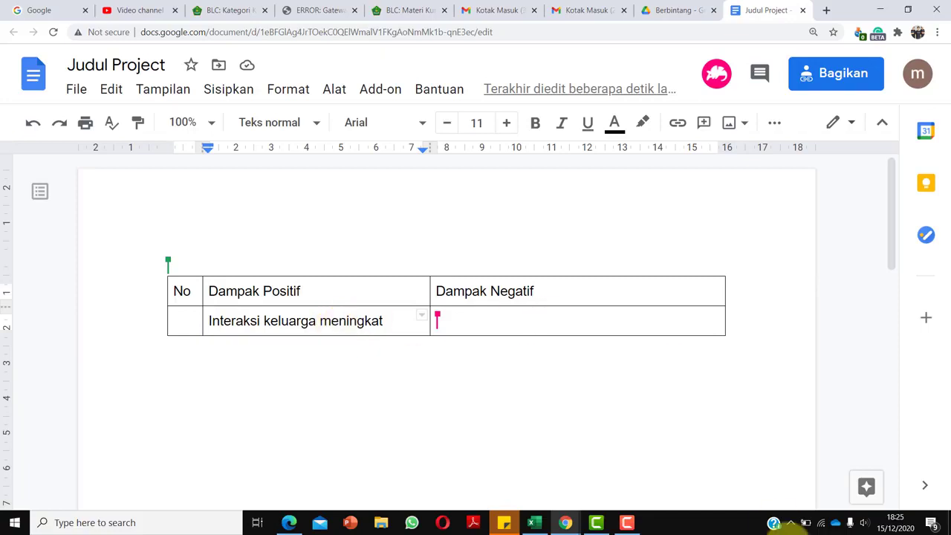
Bring forward the incognito account's Drive on Drive Saya and launch its Gmail from the apps grid
mouse_move(566, 522)
left_click(643, 473)
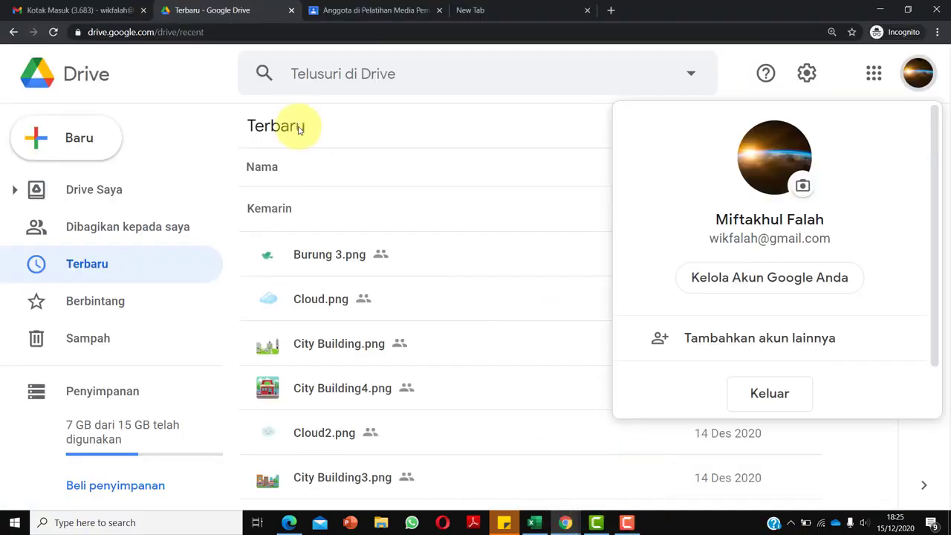
left_click(95, 195)
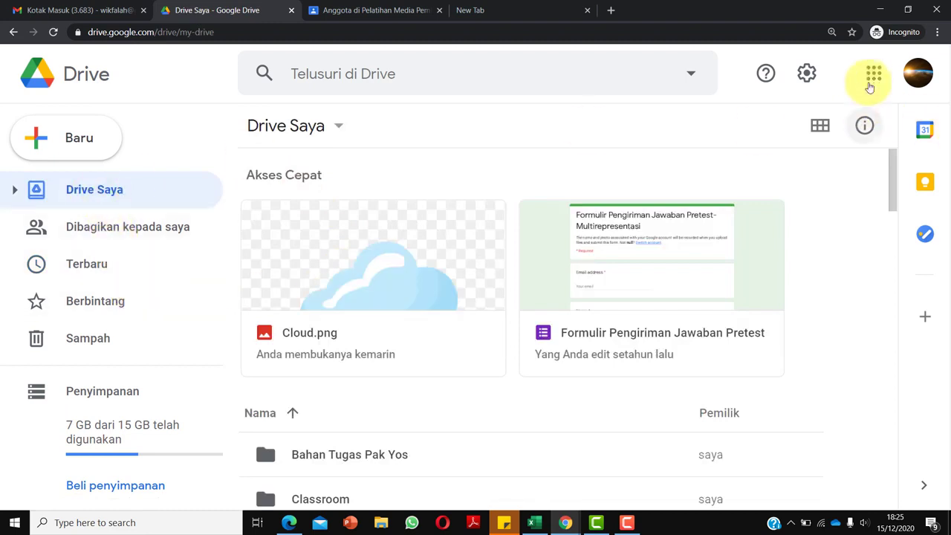
left_click(873, 72)
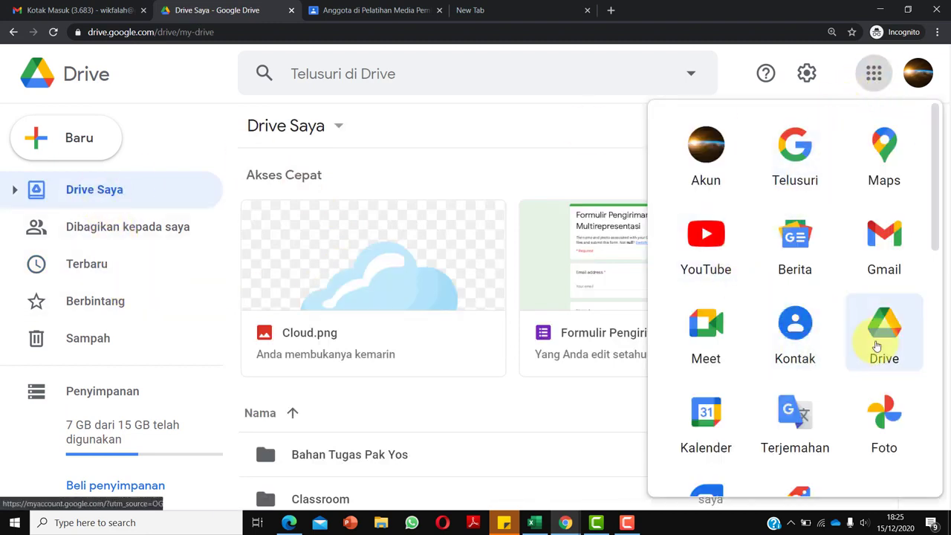
left_click(901, 250)
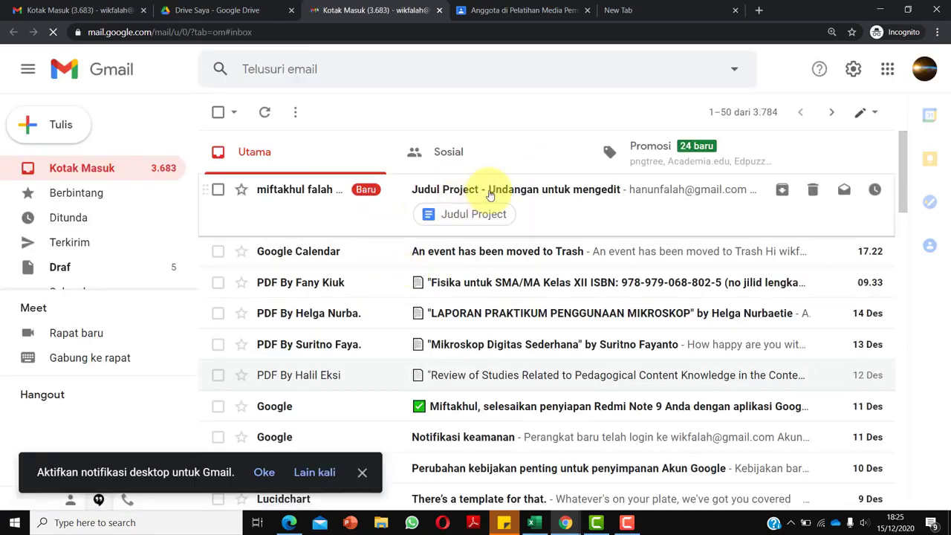
Open the 'Judul Project - Undangan untuk mengedit' email and follow its 'Buka di Dokumen' link
left_click(490, 195)
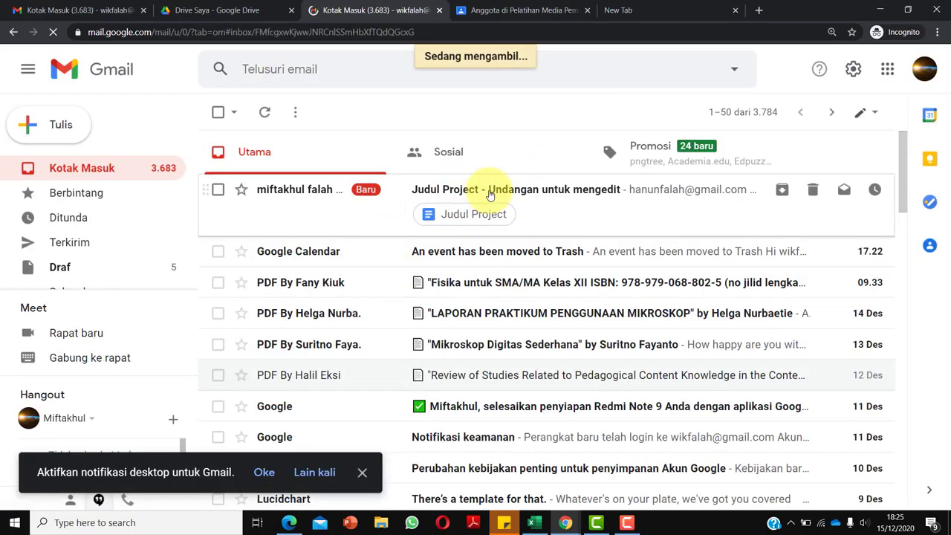
scroll(422, 300, "down", 3)
scroll(378, 278, "up", 3)
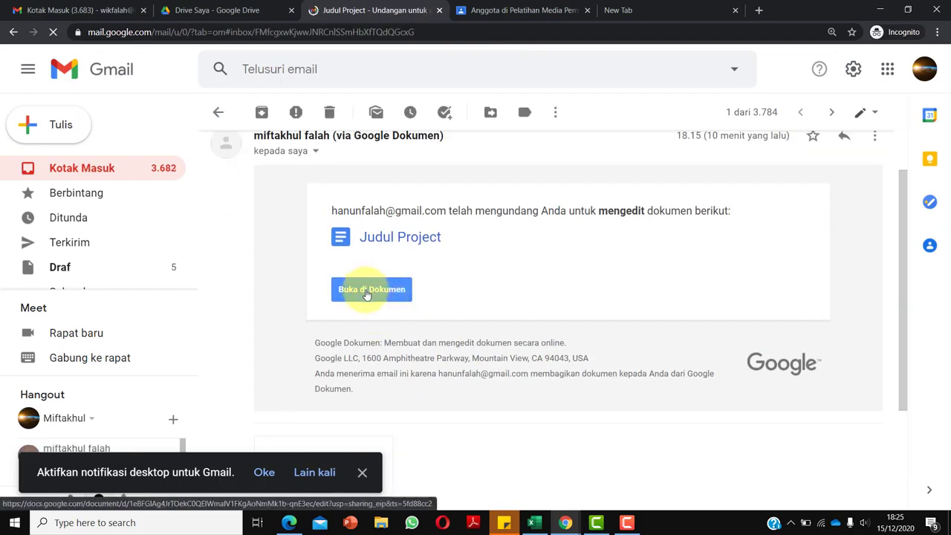
left_click(366, 289)
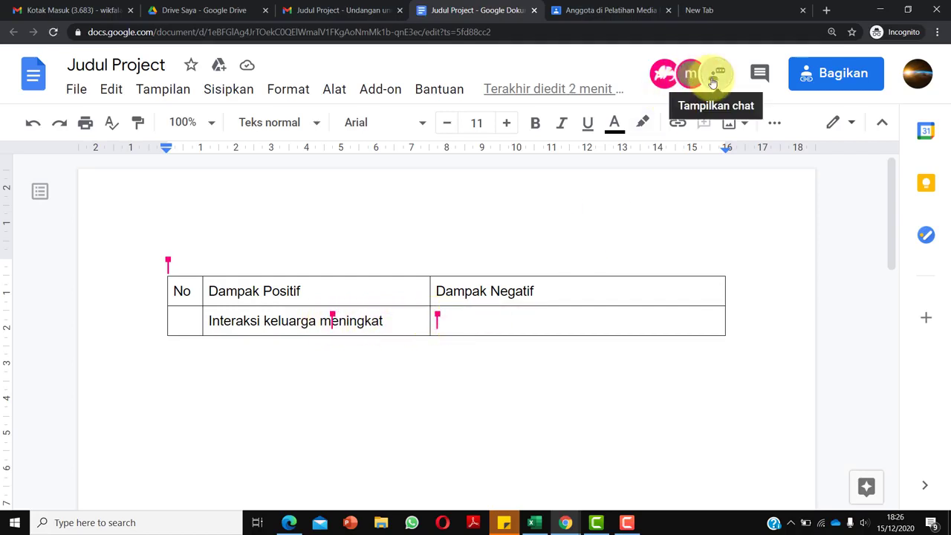
Type 'Daya beli masyarakat menurun' into the empty Dampak Negatif cell, fixing mistypes along the way
left_click(483, 325)
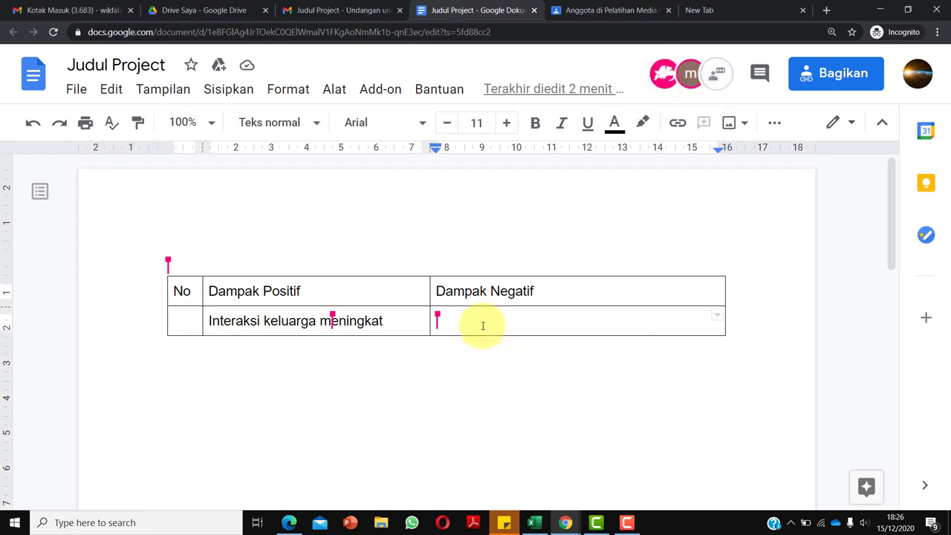
type("C")
key("BackSpace")
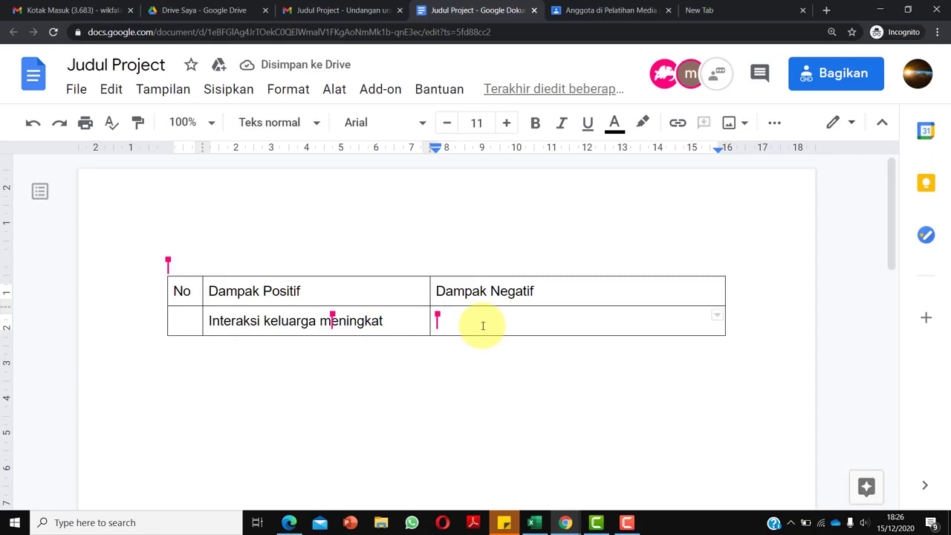
type("Perekonomian")
key("BackSpace")
key("BackSpace")
key("BackSpace")
key("BackSpace")
key("BackSpace")
key("BackSpace")
key("BackSpace")
key("BackSpace")
key("BackSpace")
key("BackSpace")
key("BackSpace")
key("BackSpace")
key("BackSpace")
type("D")
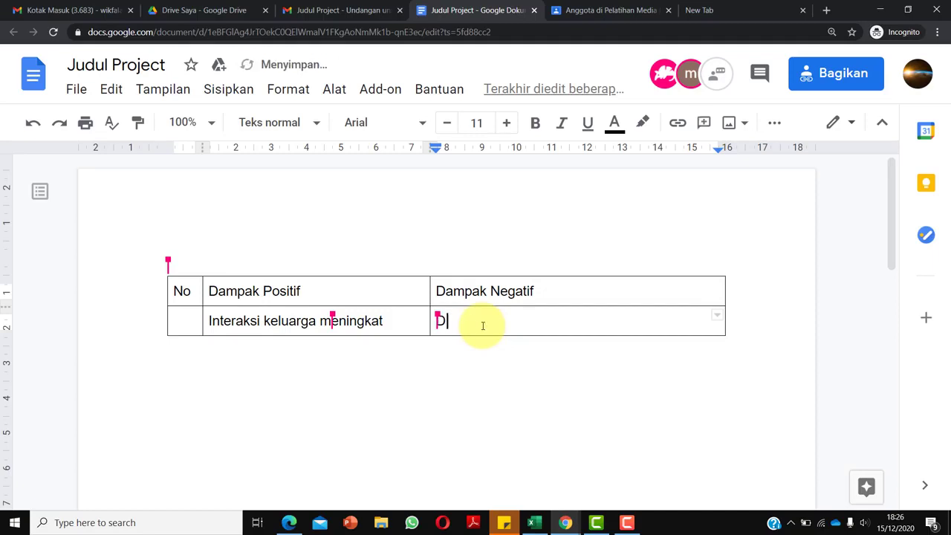
type("aya beli masya")
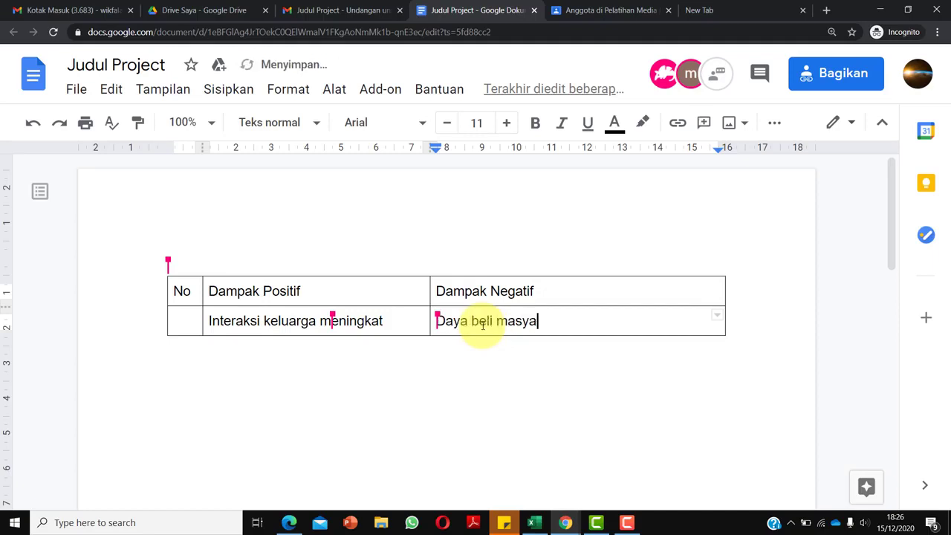
type("rakat menurun")
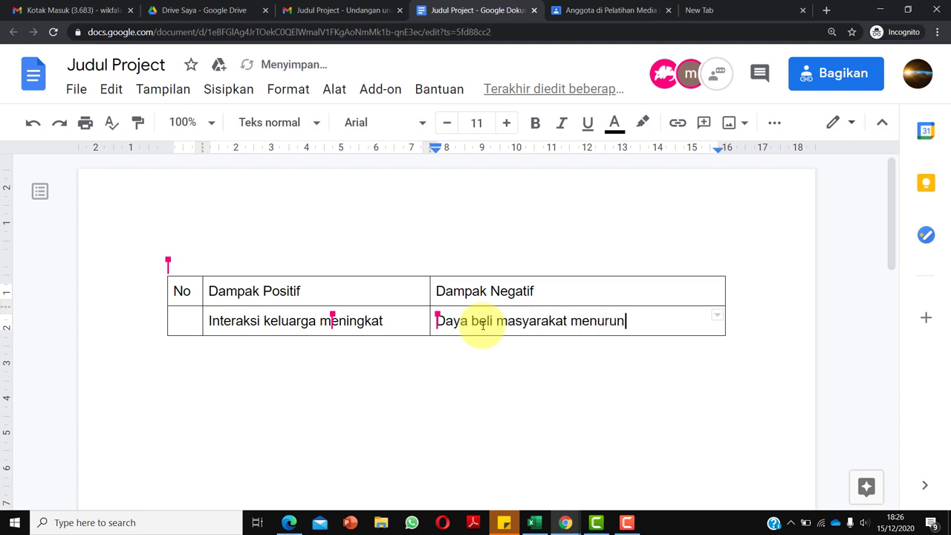
left_click(507, 402)
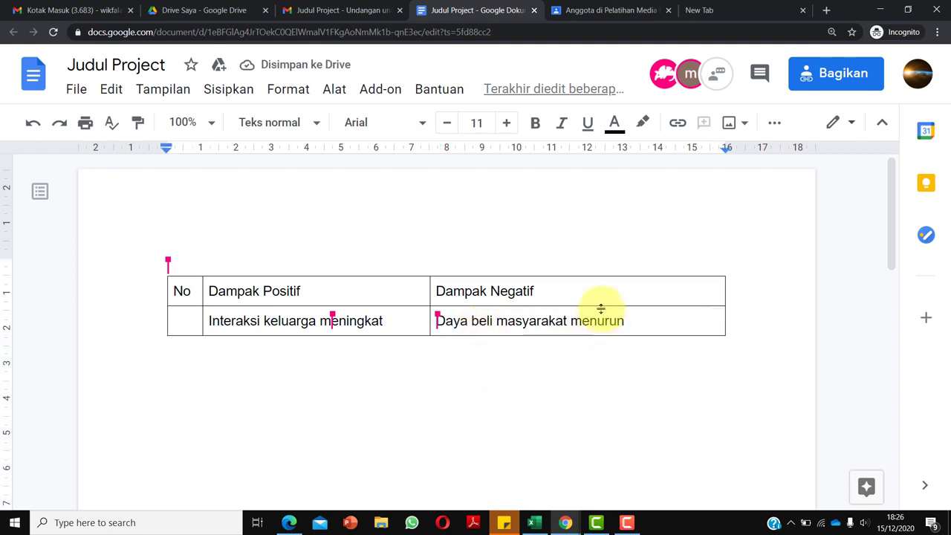
Check the signed-in account, select the synced Dampak Negatif text, and switch to the owner's Chrome window
left_click(917, 73)
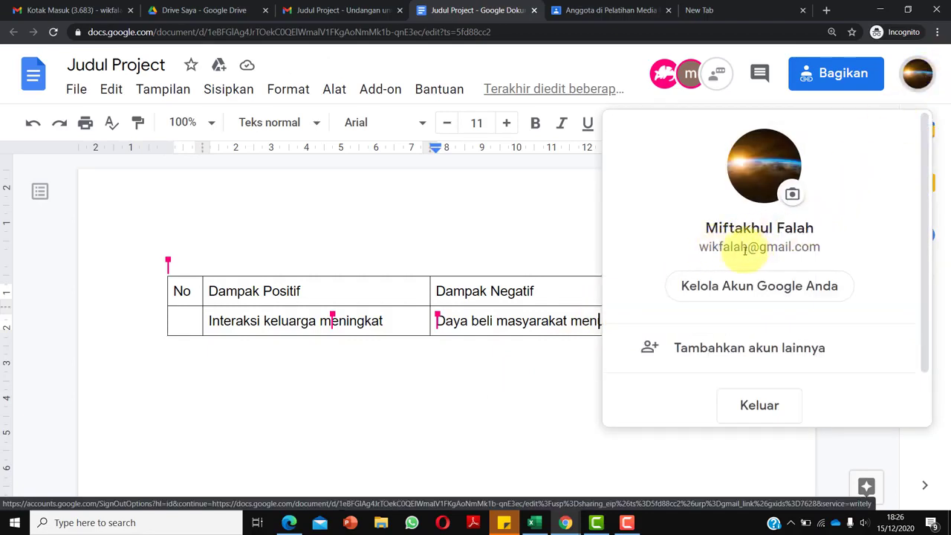
left_click(542, 233)
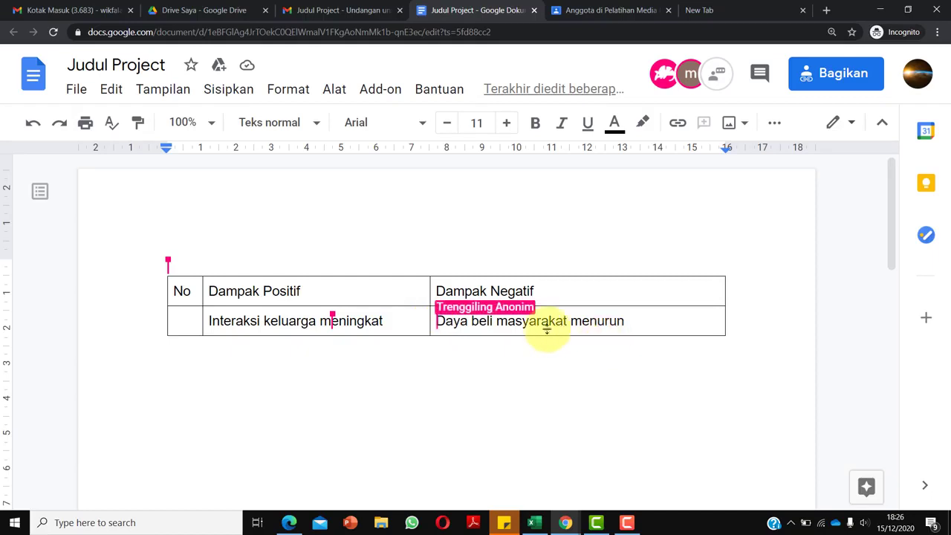
left_click_drag(452, 322, 637, 319)
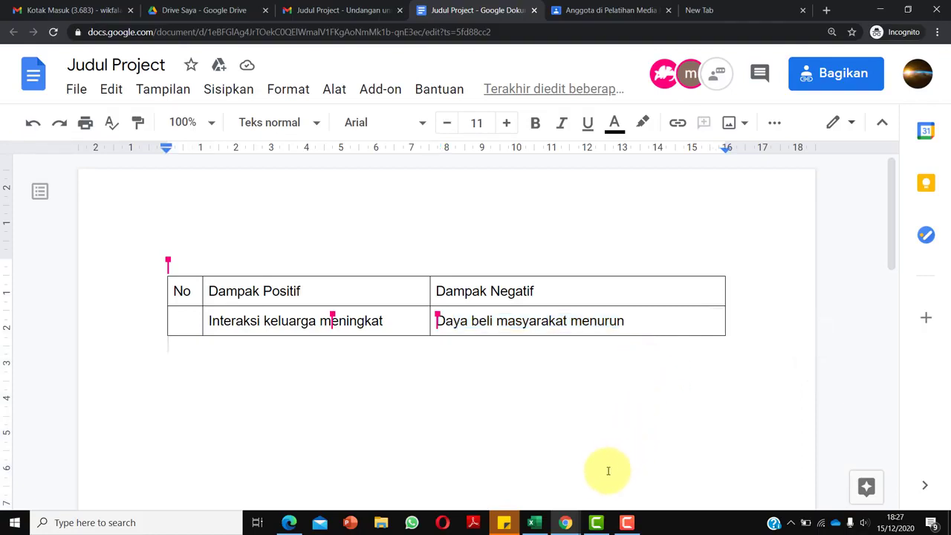
left_click(564, 520)
left_click(599, 483)
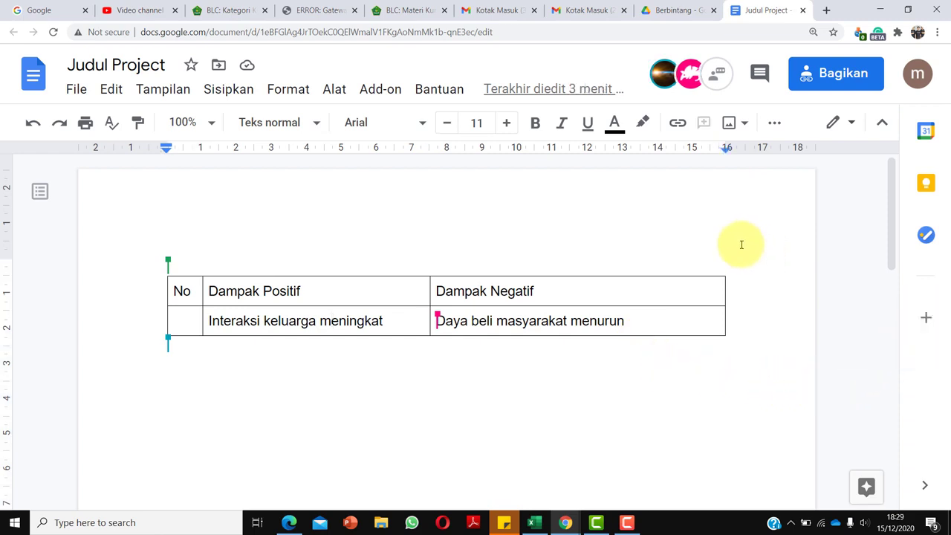
Open version history through File > Histori versi > Lihat histori versi
left_click(75, 90)
mouse_move(133, 370)
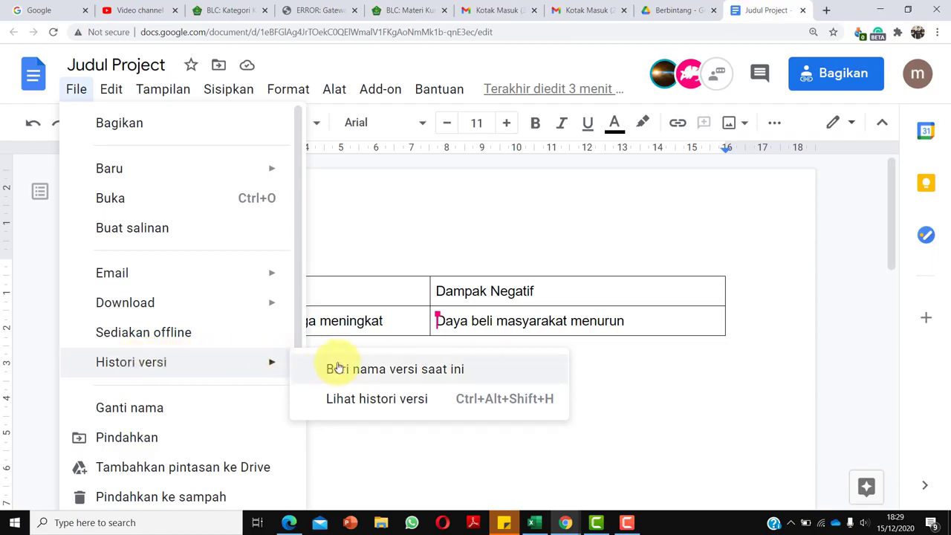
left_click(375, 407)
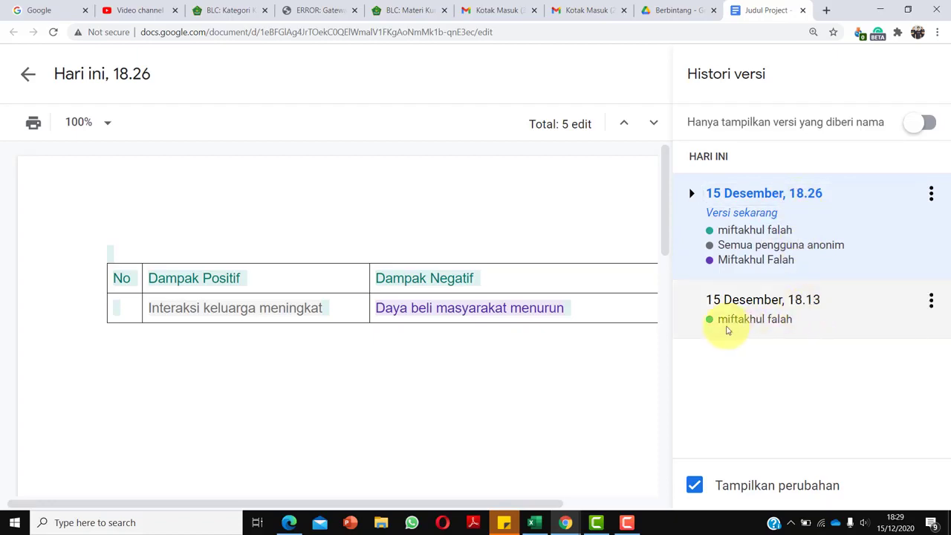
left_click_drag(720, 320, 792, 319)
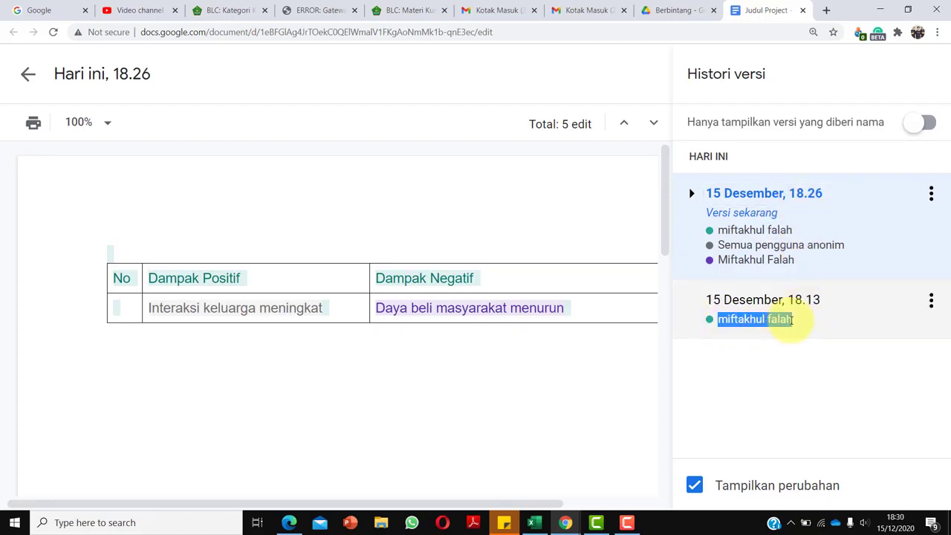
left_click(791, 320)
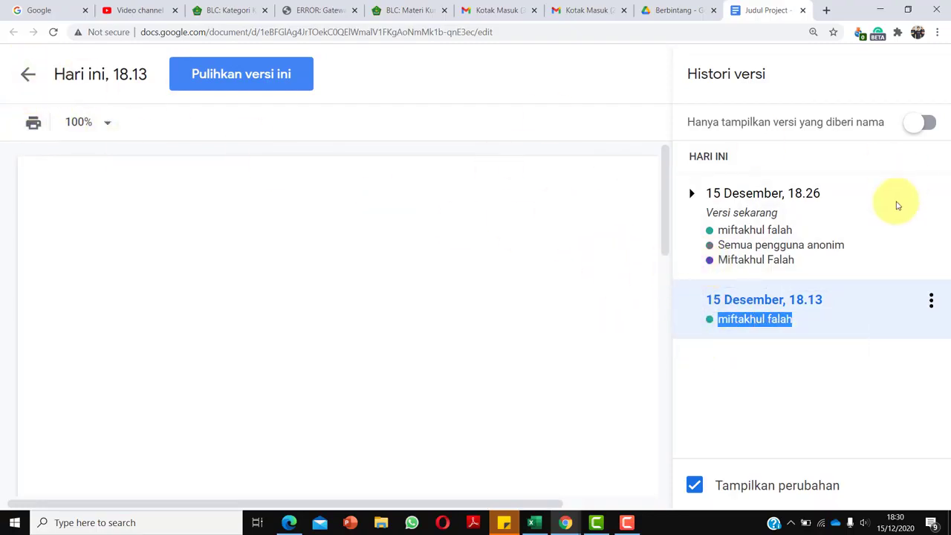
left_click(755, 206)
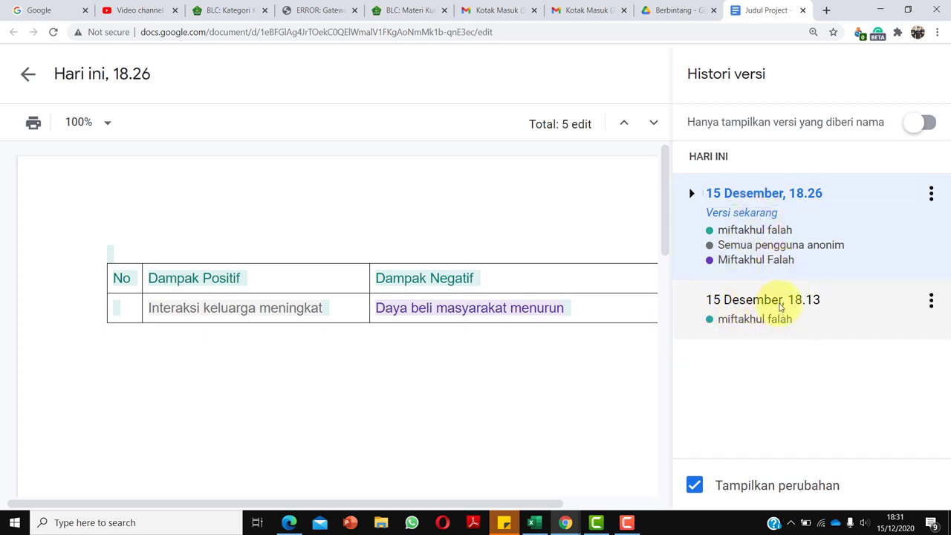
Revisit the 18.13 version, exit version history back to the document, and stop the screen recording
left_click(756, 306)
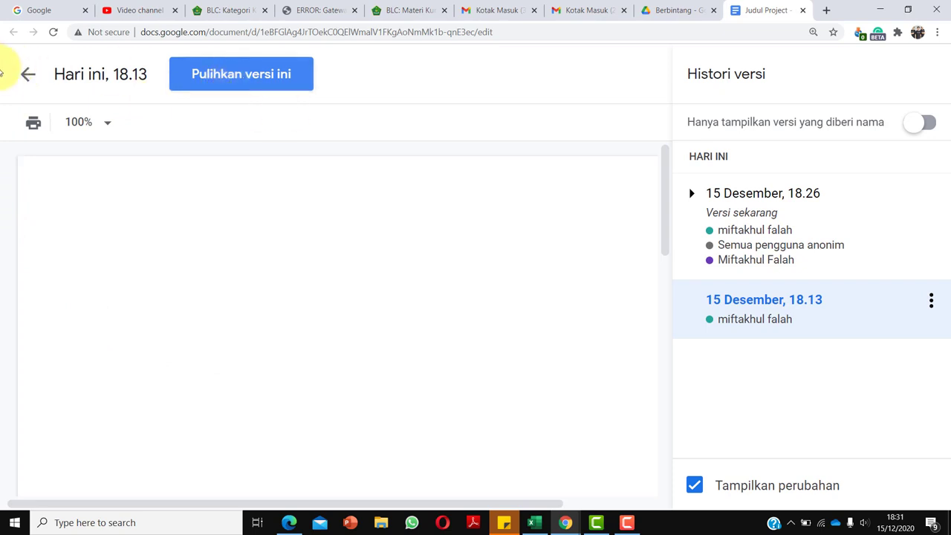
left_click(25, 79)
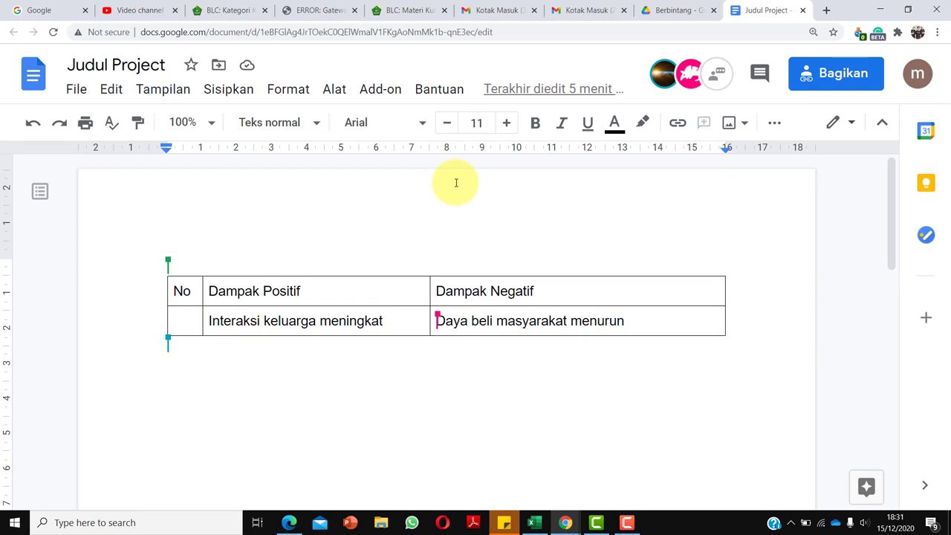
left_click(628, 523)
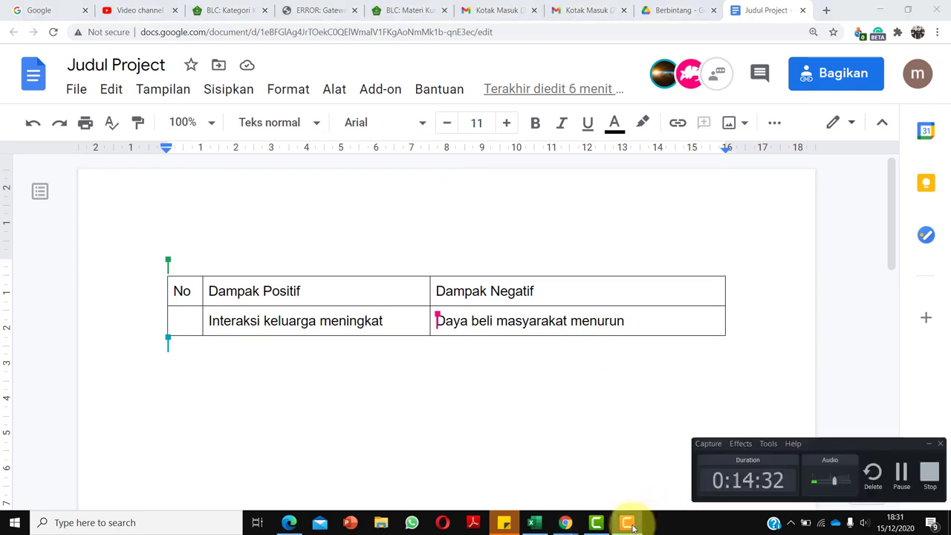
left_click(928, 469)
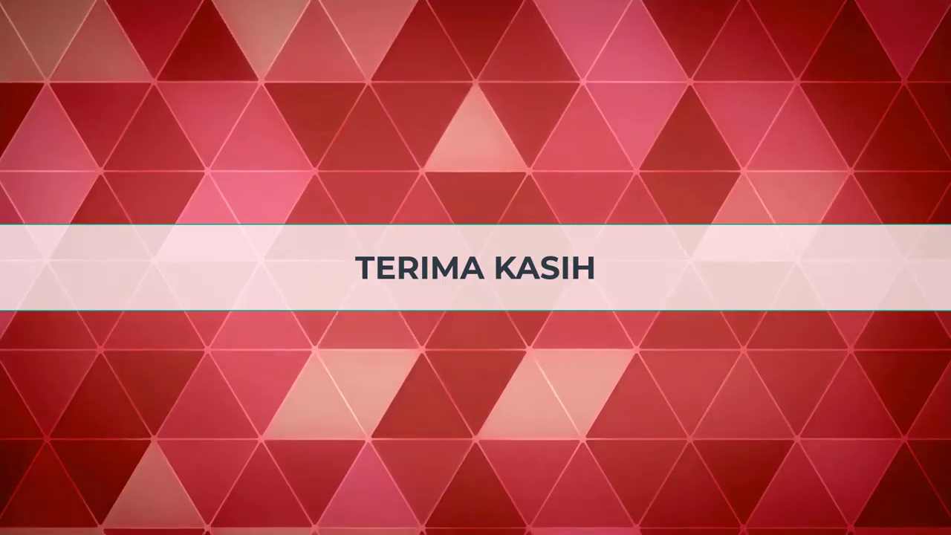